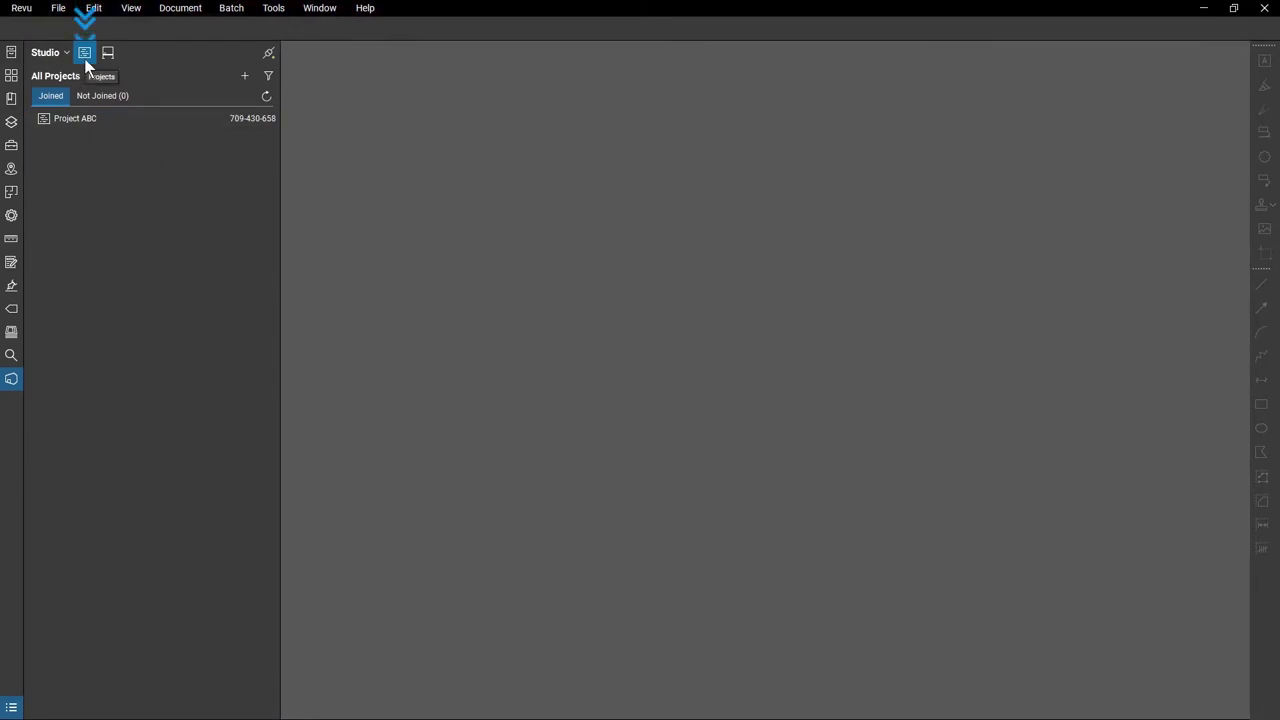
# Create a new Studio project named 'BB Office' from the + menu.
pyautogui.click(244, 76)
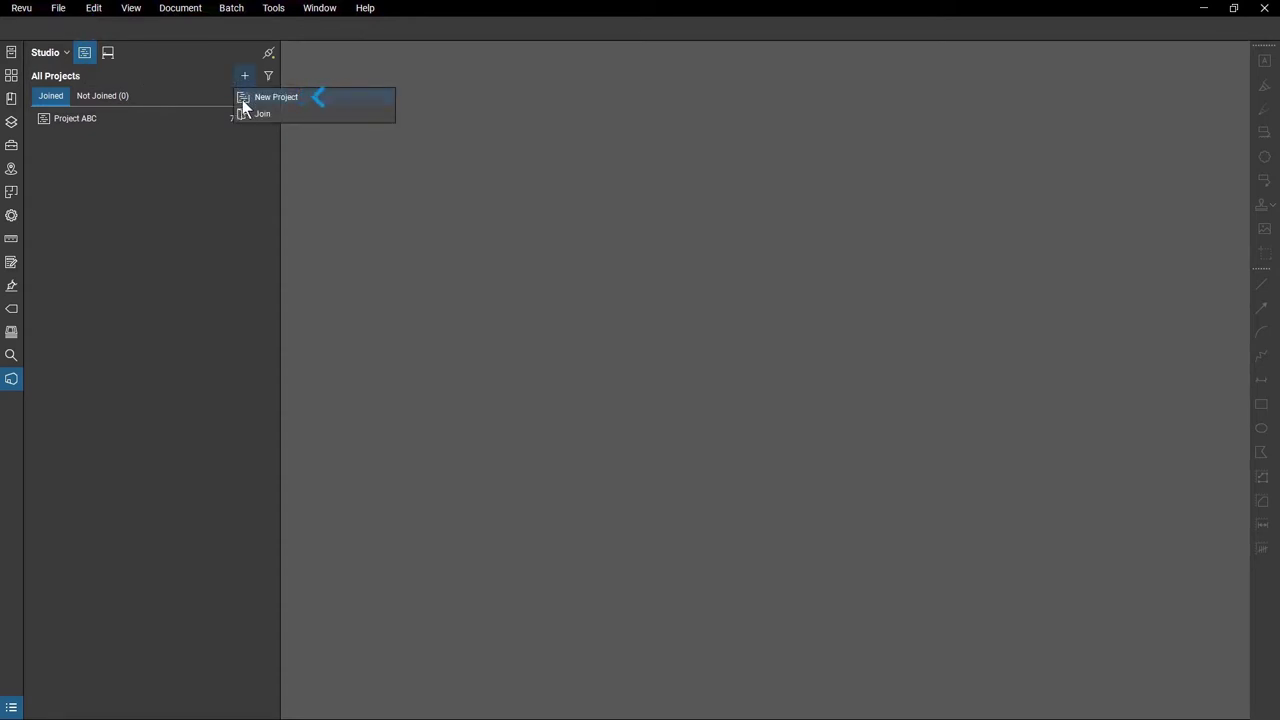
pyautogui.click(243, 98)
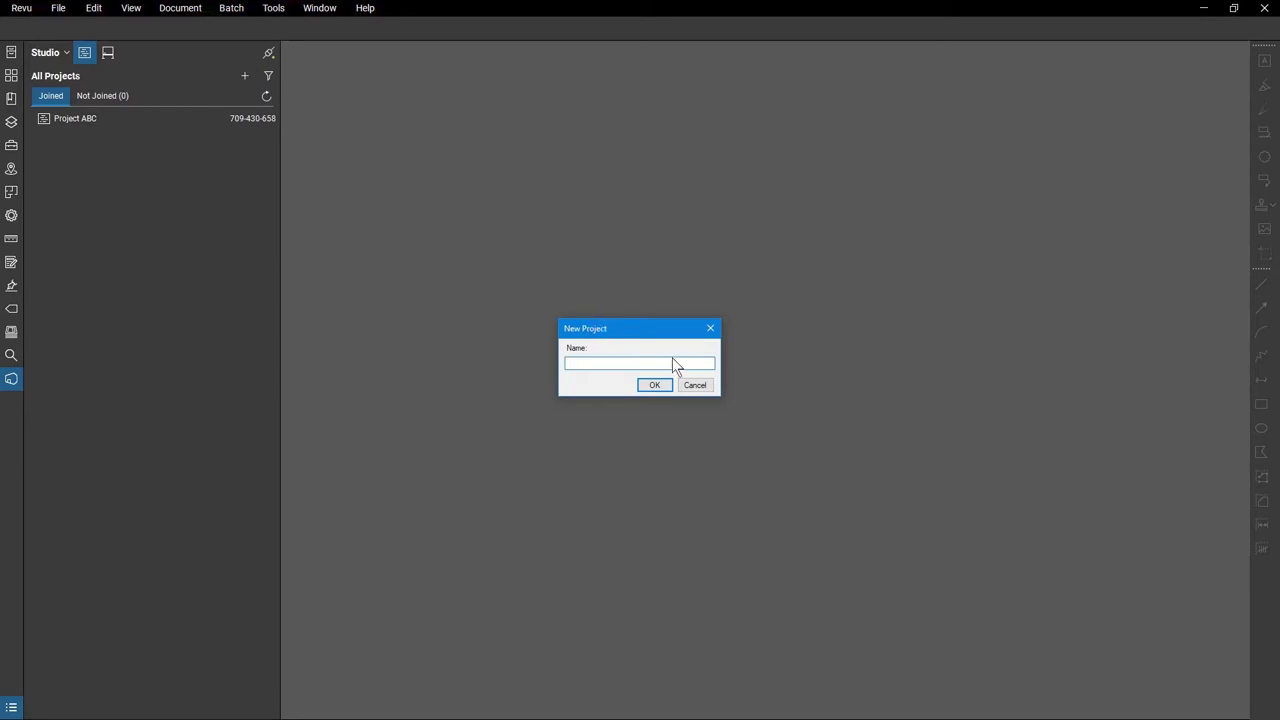
pyautogui.write('BB Office')
pyautogui.click(655, 386)
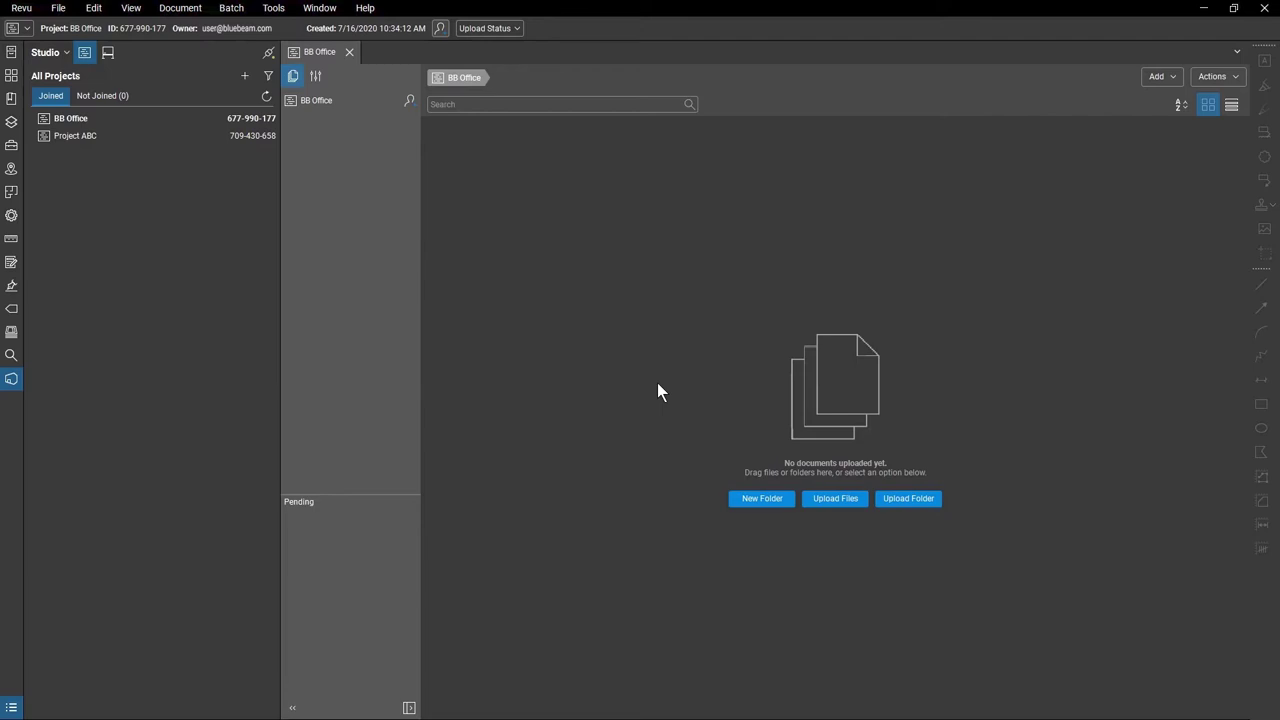
# Upload every item in the BB Office Documents folder into the BB Office project.
pyautogui.hotkey('alt', 'Tab')
pyautogui.hotkey('ctrl', 'a')
pyautogui.moveTo(294, 418); pyautogui.dragTo(725, 356)
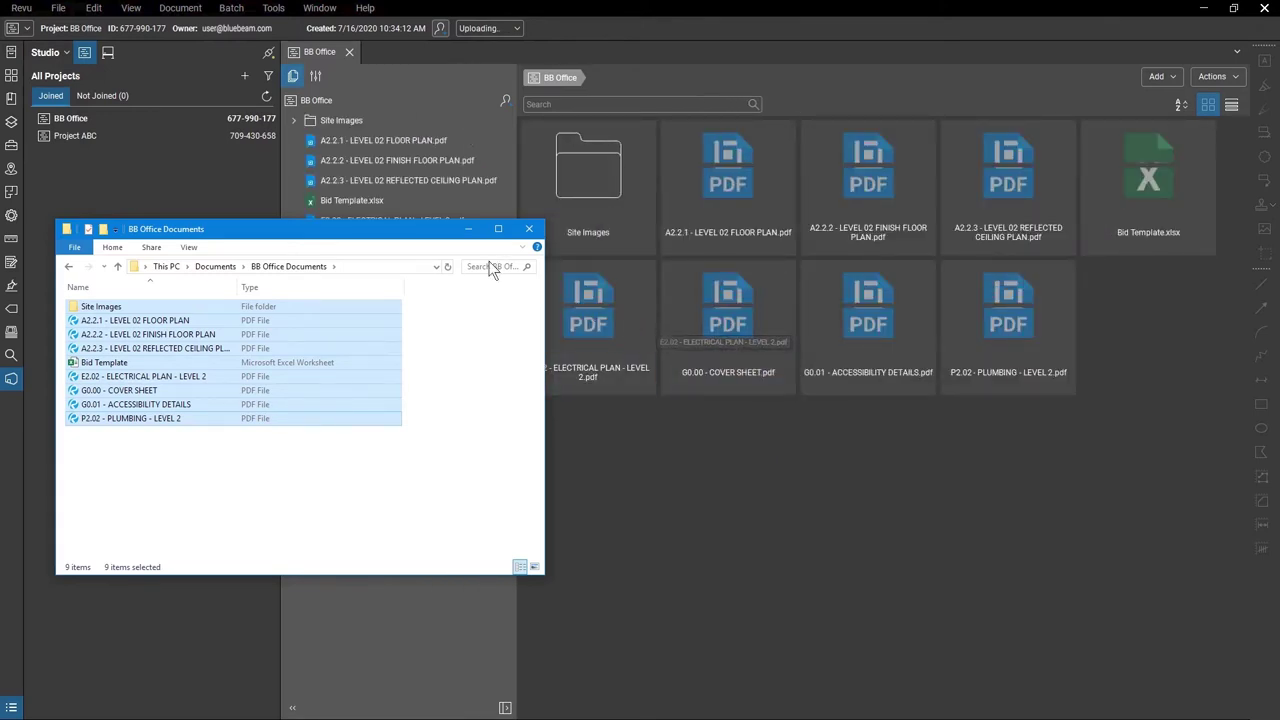
pyautogui.click(467, 236)
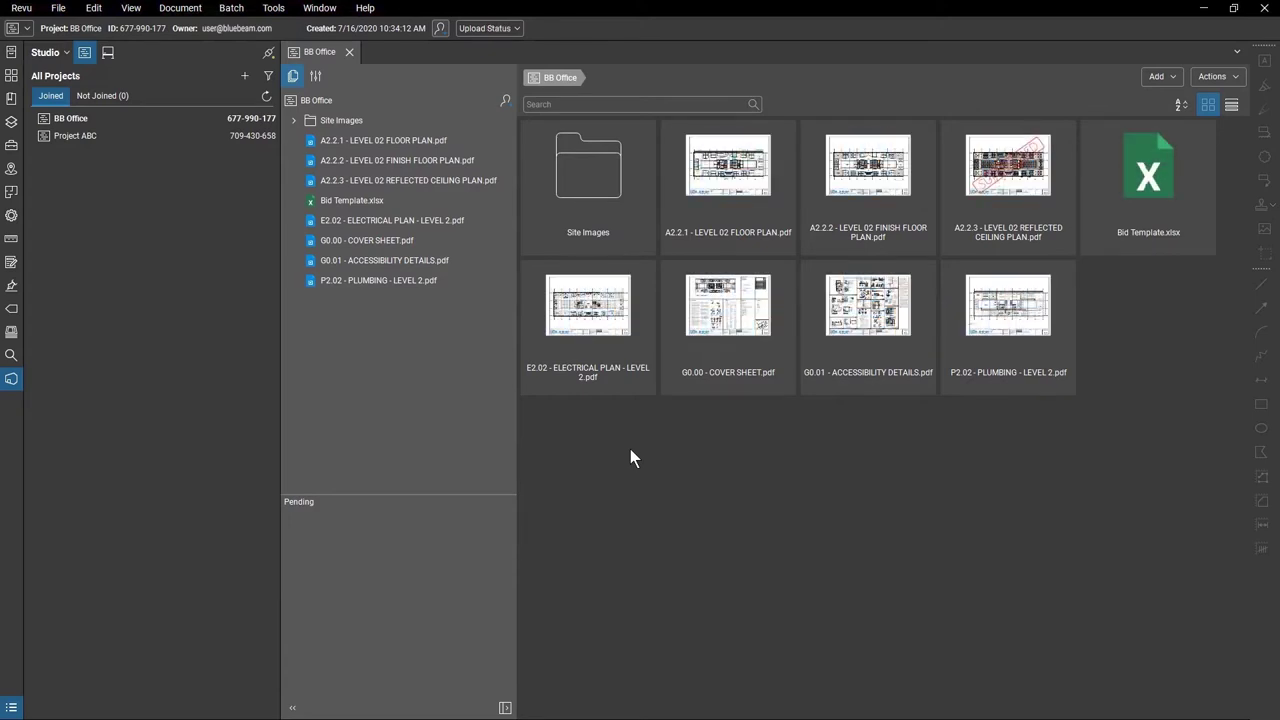
# Open Project ABC alongside BB Office, switch between their tabs, then close Project ABC.
pyautogui.doubleClick(96, 139)
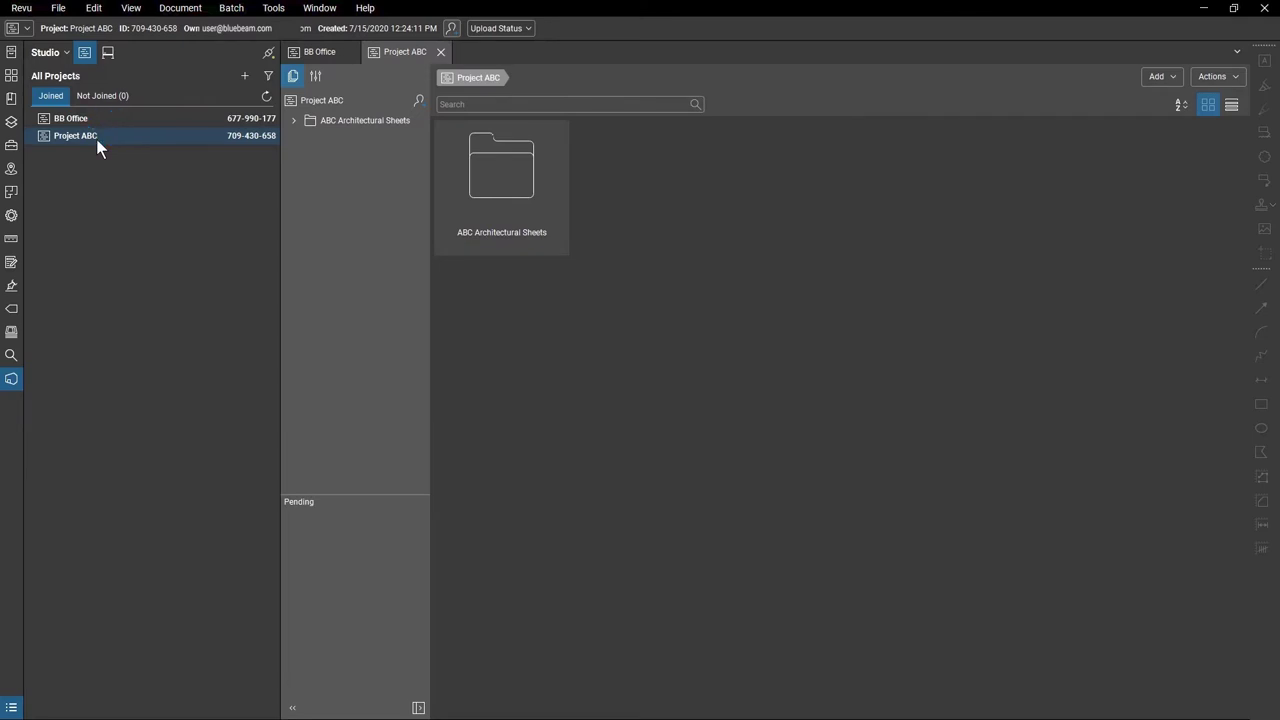
pyautogui.click(316, 52)
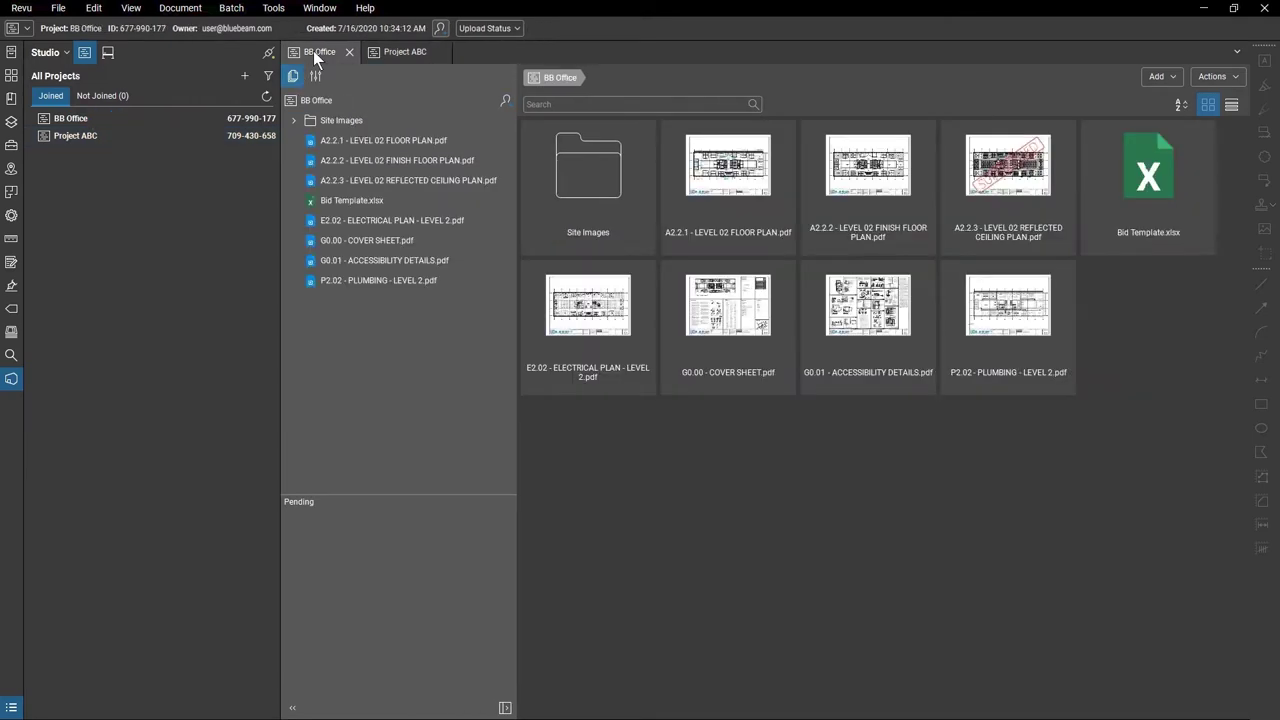
pyautogui.click(394, 58)
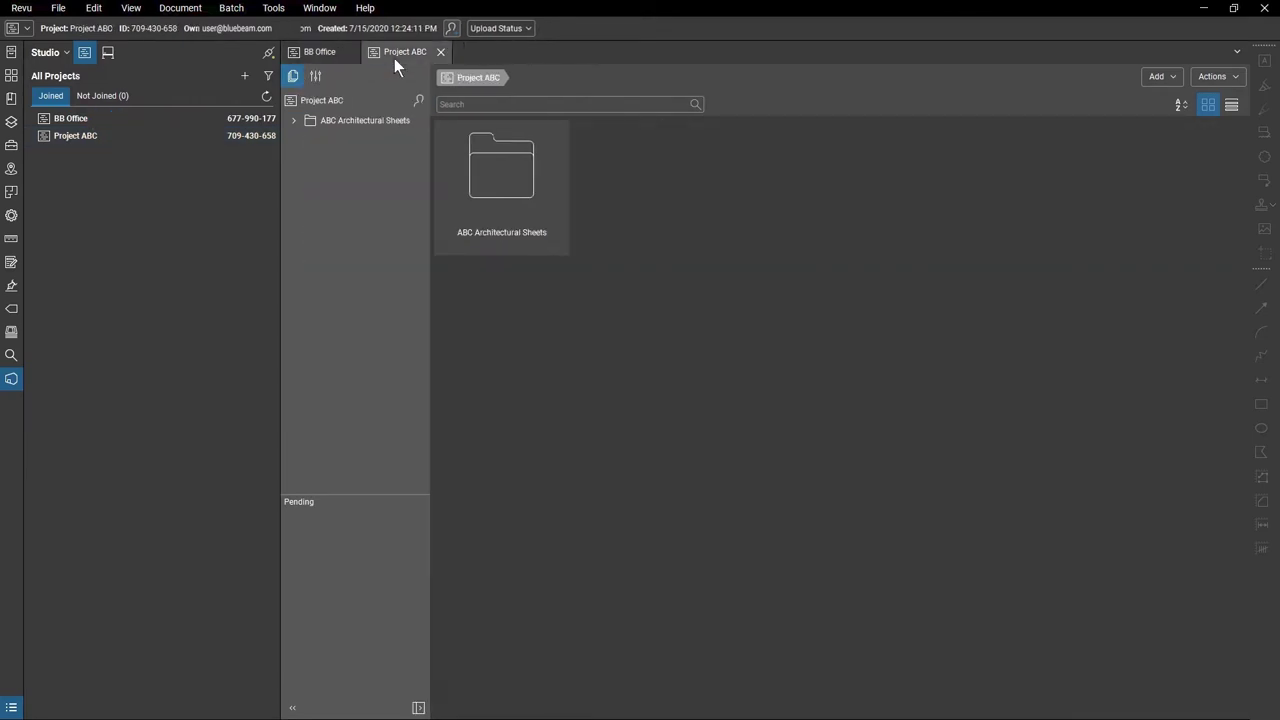
pyautogui.click(440, 52)
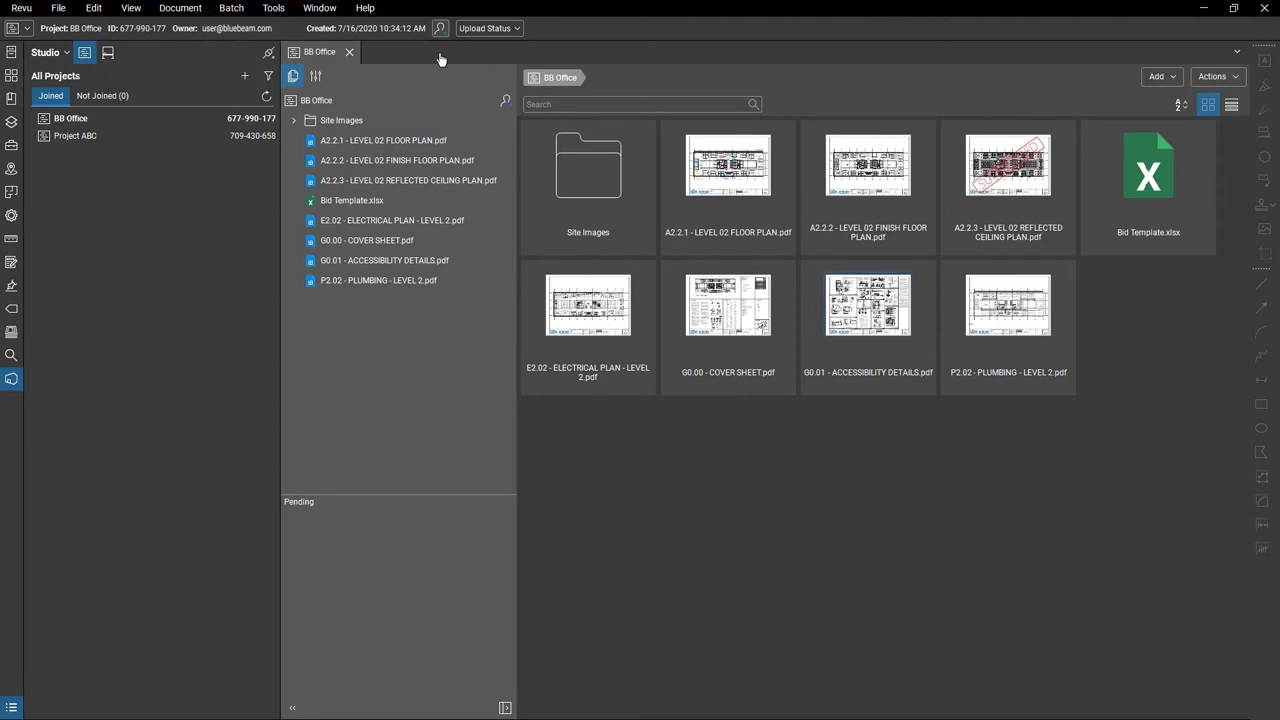
# Collapse the Projects panel and switch the file view to list, then back to thumbnails.
pyautogui.click(14, 386)
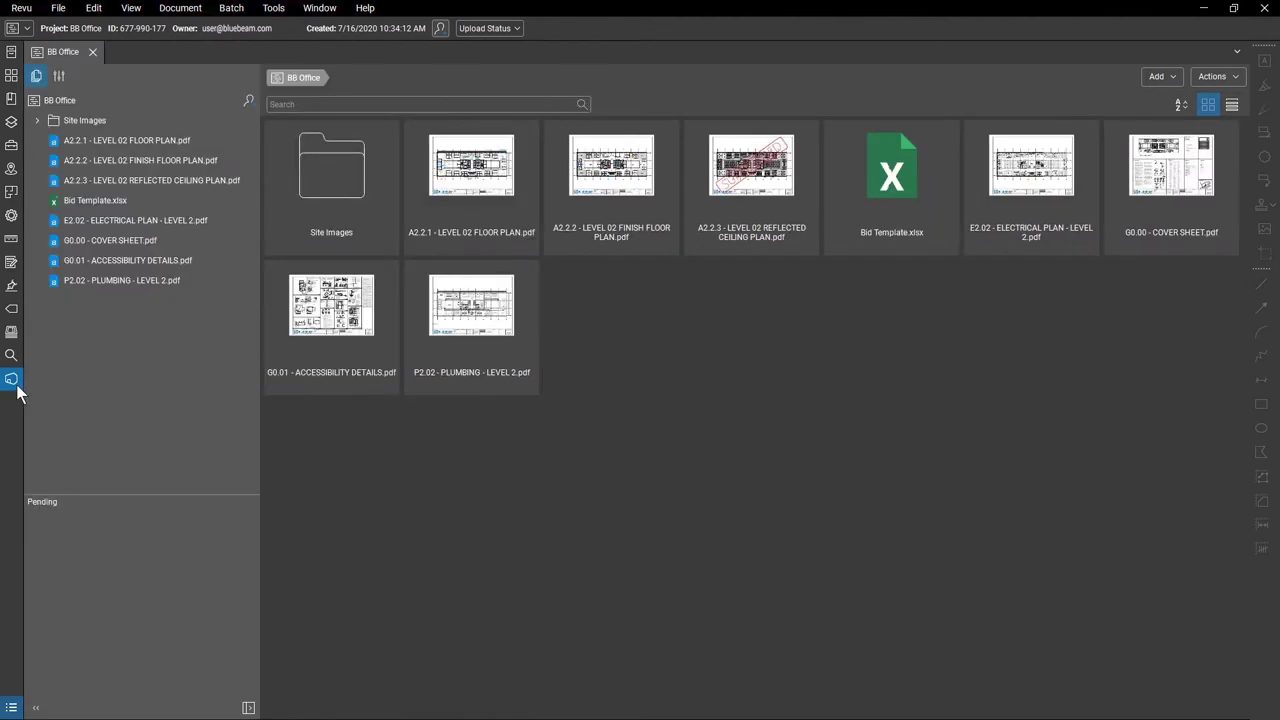
pyautogui.click(1235, 105)
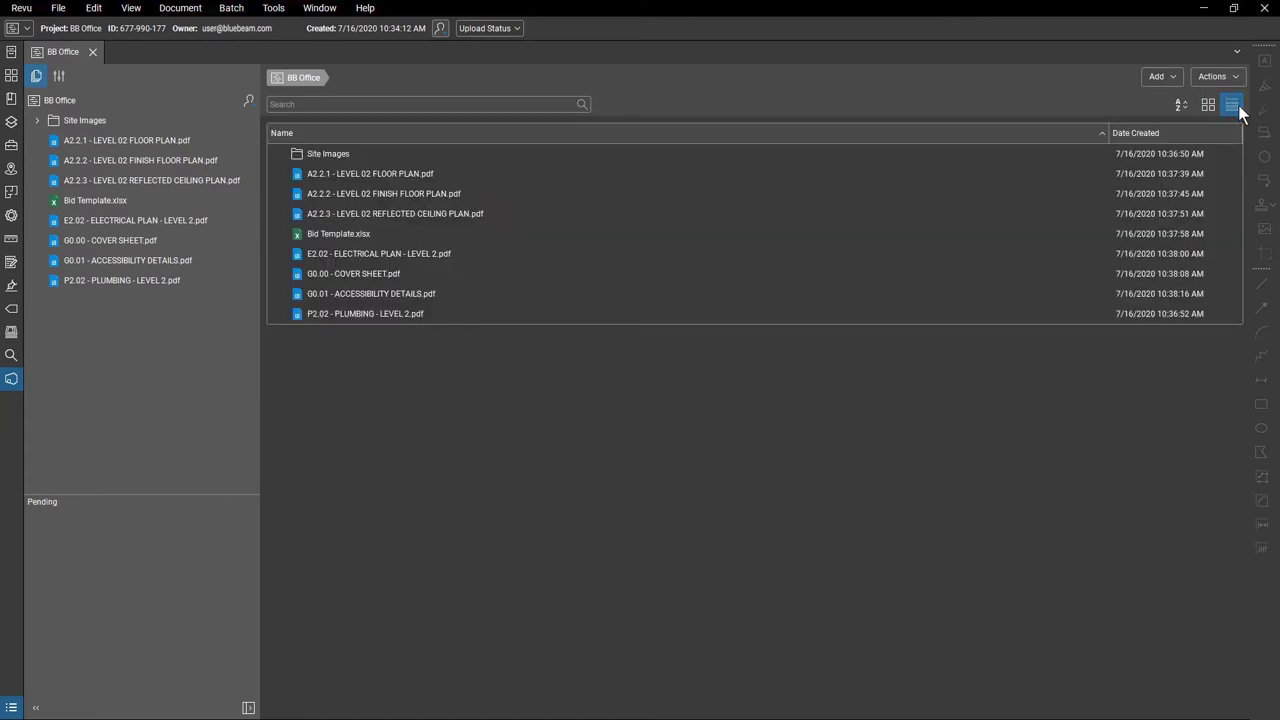
pyautogui.click(1209, 105)
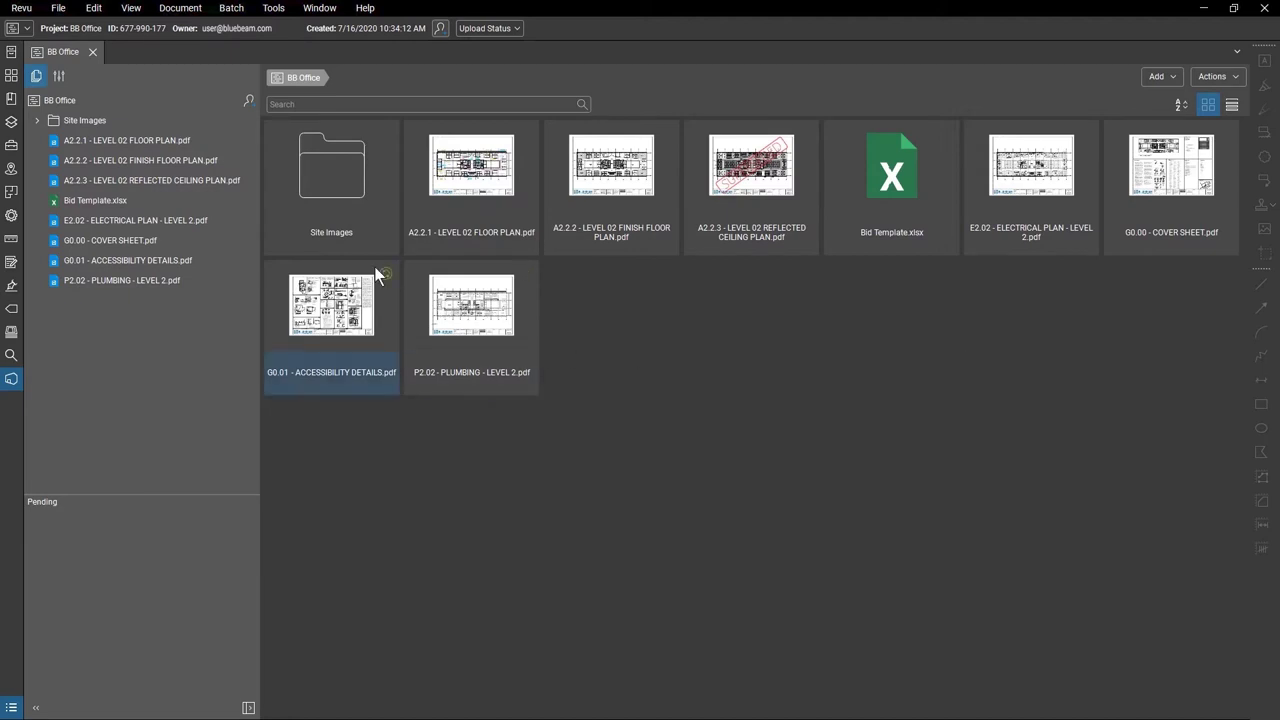
# Add the two invitees' pasted e-mail addresses to the BB Office invitation list.
pyautogui.click(247, 108)
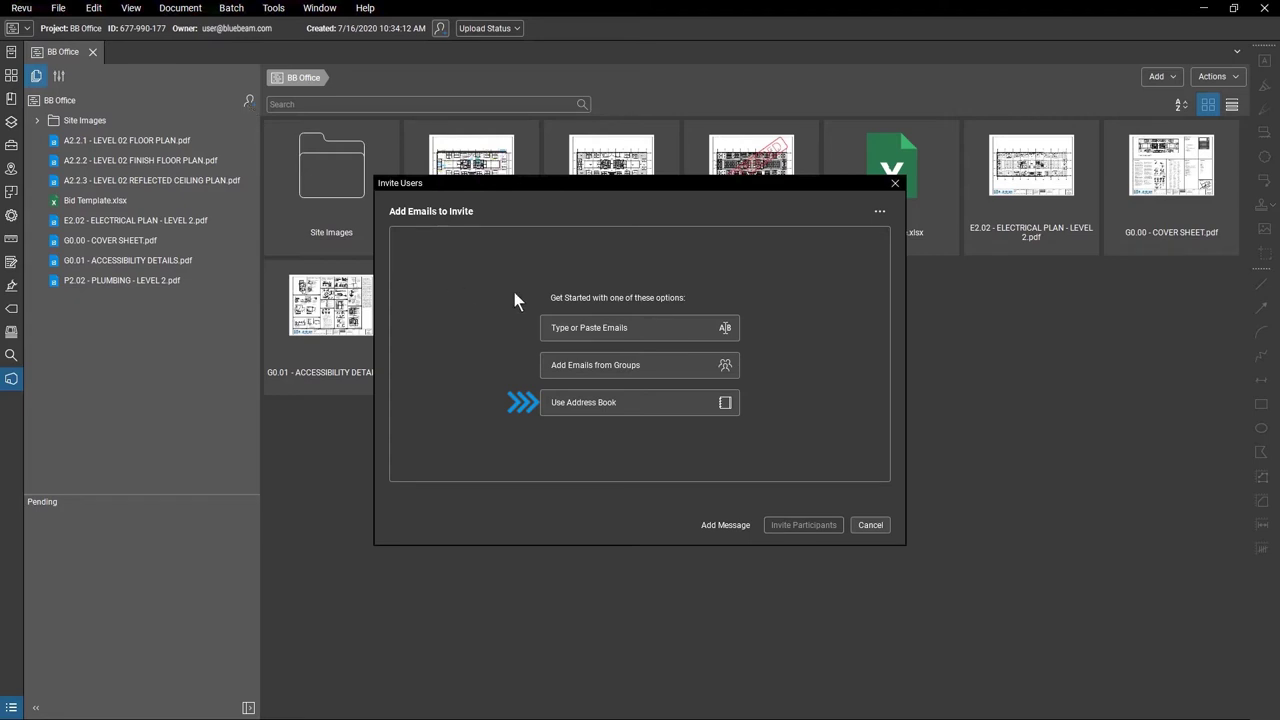
pyautogui.click(694, 327)
pyautogui.hotkey('ctrl', 'v')
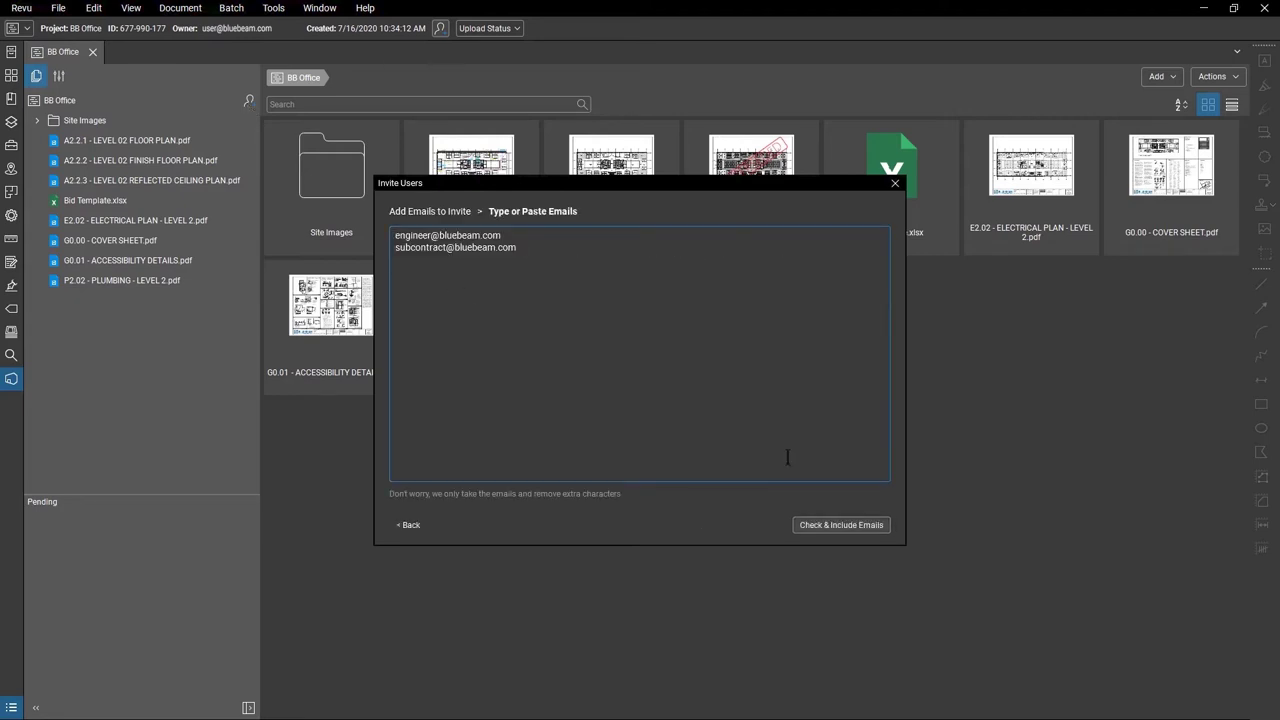
pyautogui.click(846, 526)
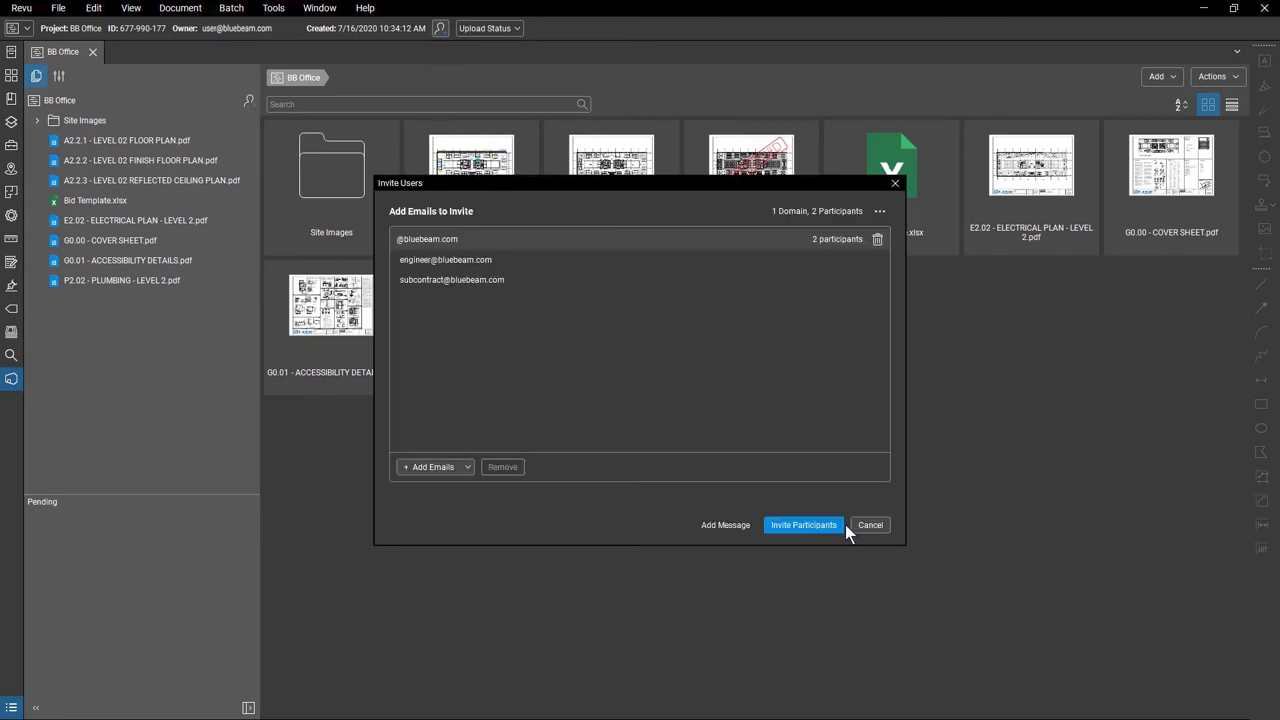
# Attach the message 'Please join by 9/2' and send the invitations.
pyautogui.click(744, 529)
pyautogui.write('Please join by 9/2')
pyautogui.click(833, 527)
pyautogui.click(836, 530)
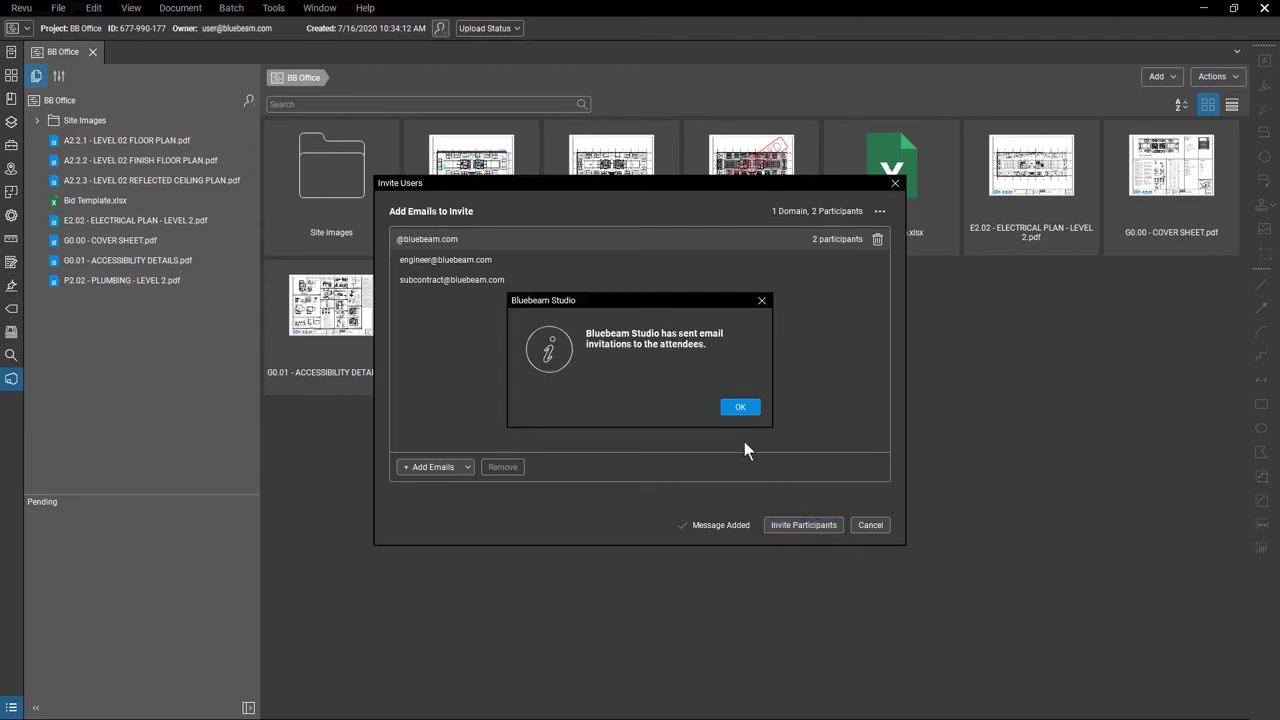
pyautogui.click(739, 407)
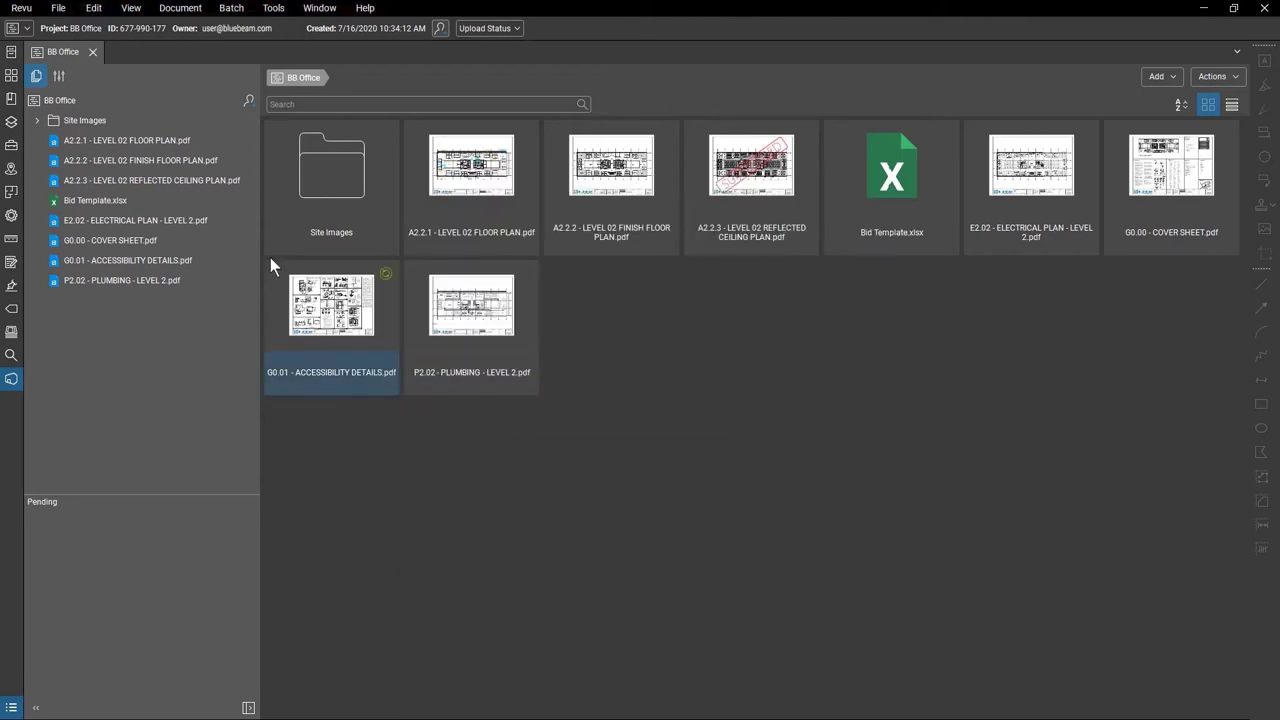
# In Project Settings User Access, send a join reminder to the first invited user.
pyautogui.click(55, 78)
pyautogui.click(519, 246)
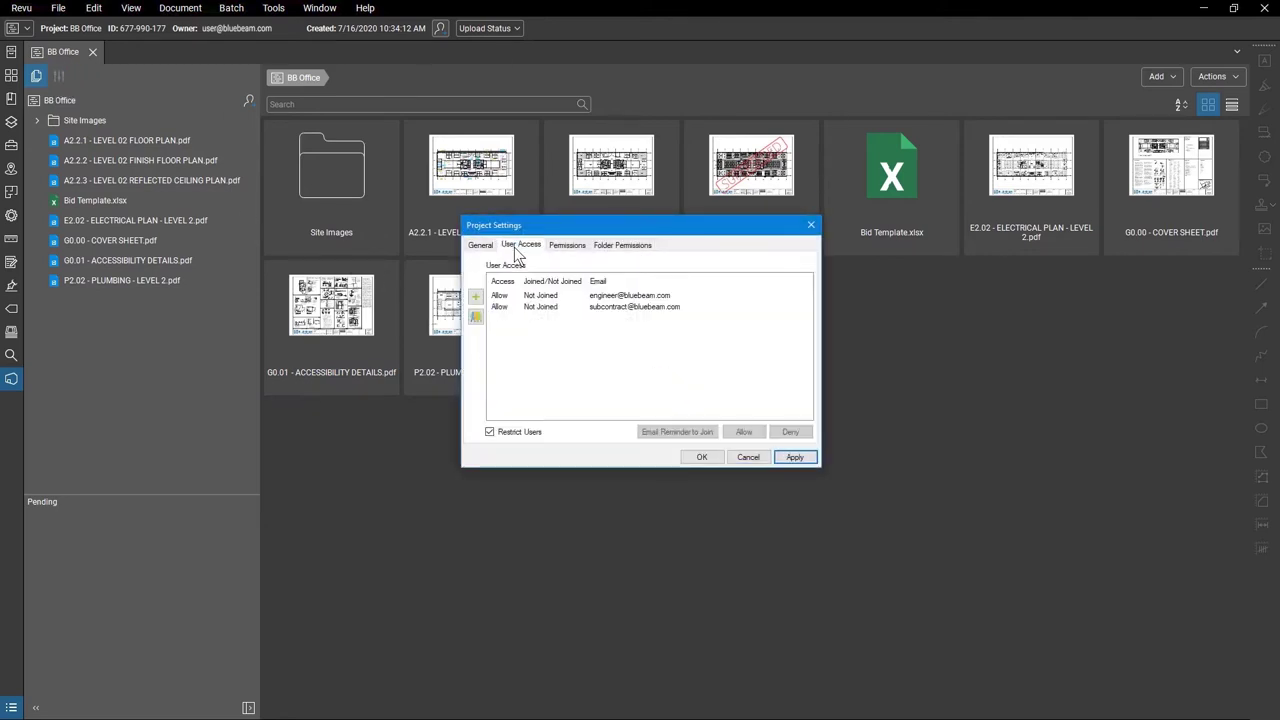
pyautogui.click(560, 298)
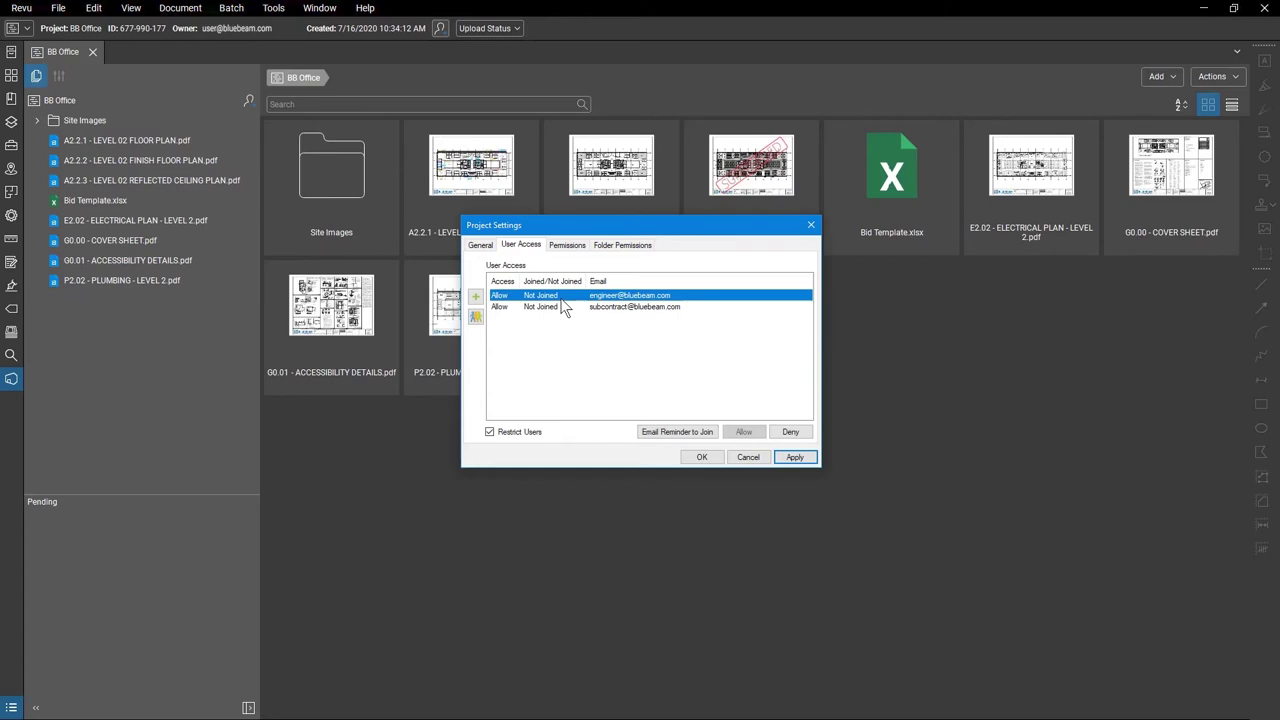
pyautogui.click(645, 433)
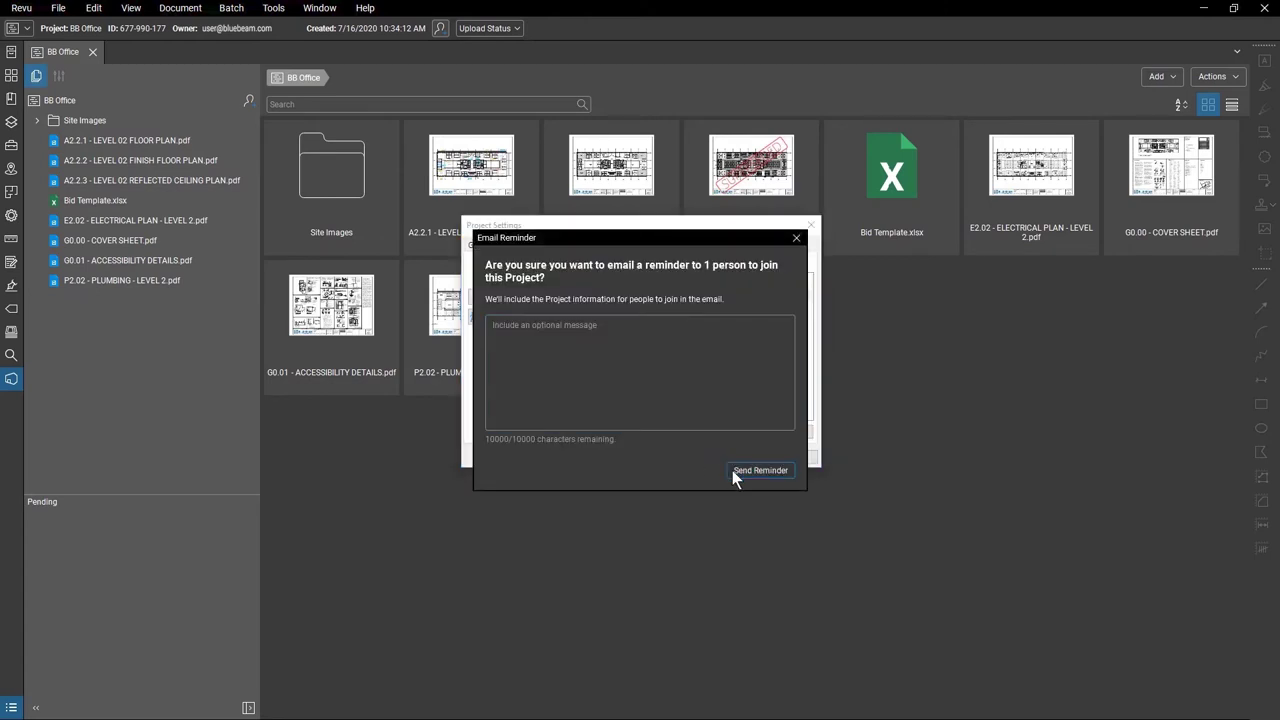
pyautogui.click(732, 470)
pyautogui.click(743, 409)
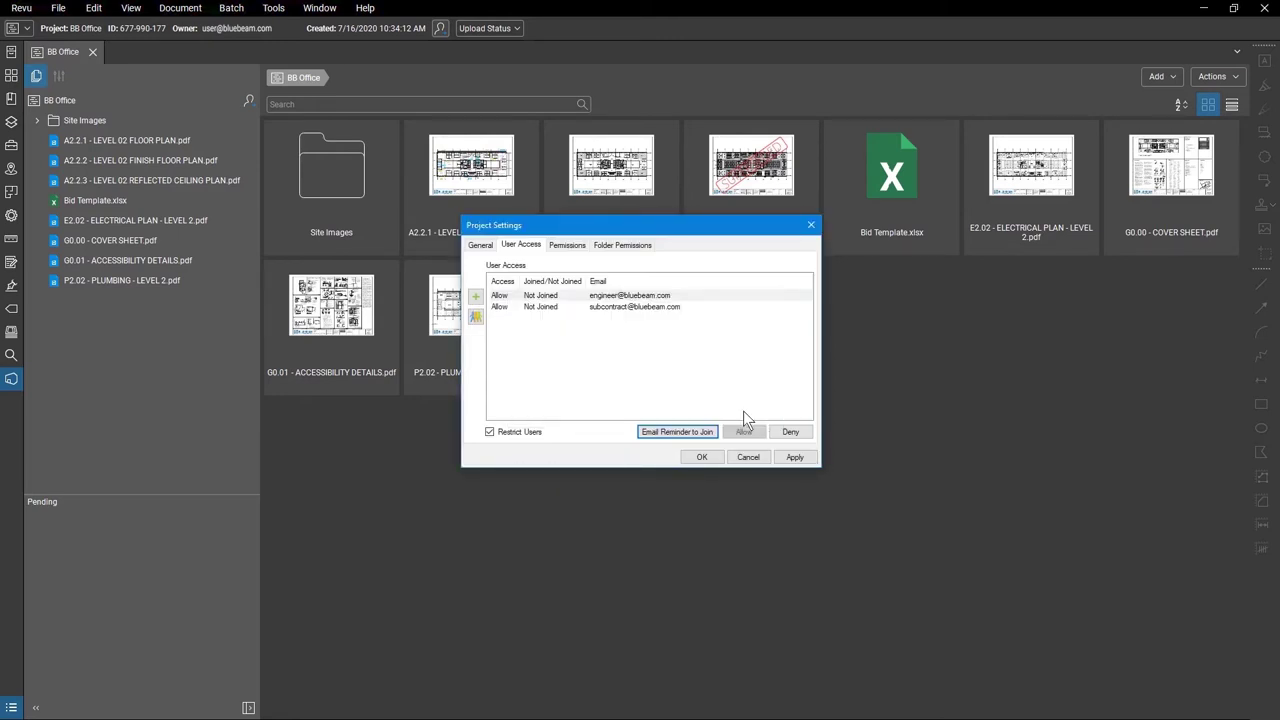
# Deny the second invited user access, then allow them again.
pyautogui.click(568, 307)
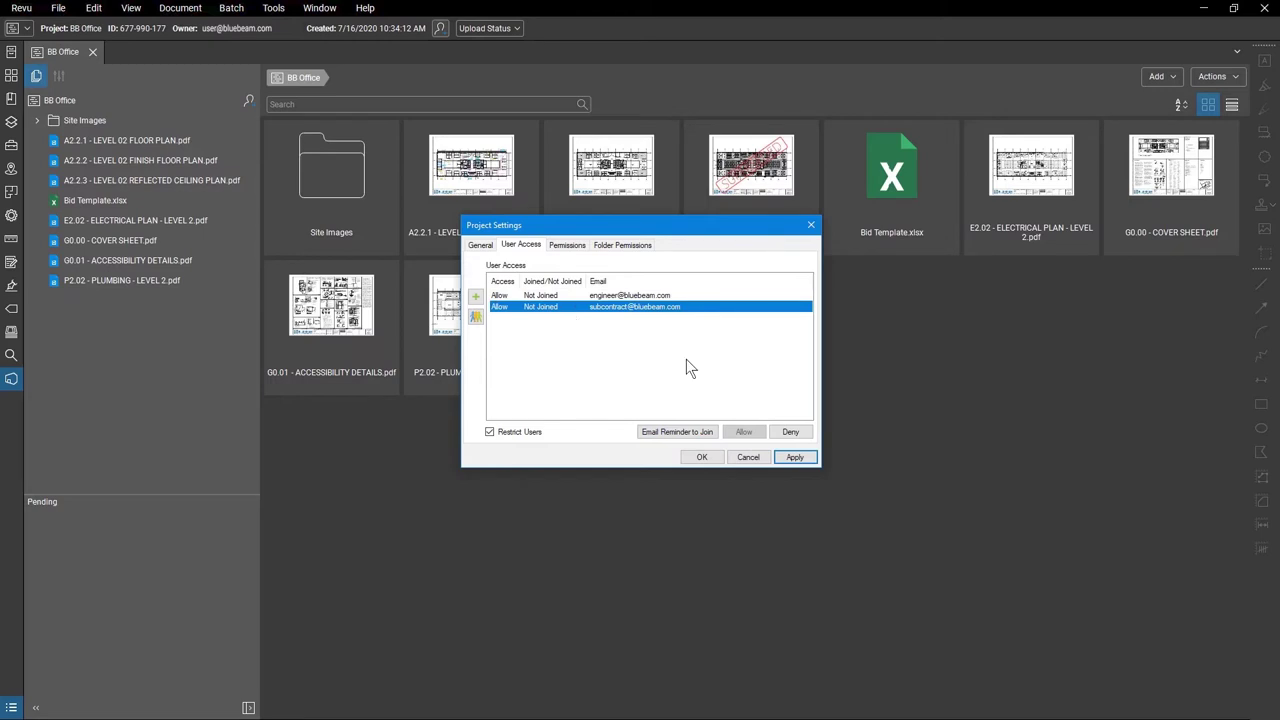
pyautogui.click(810, 434)
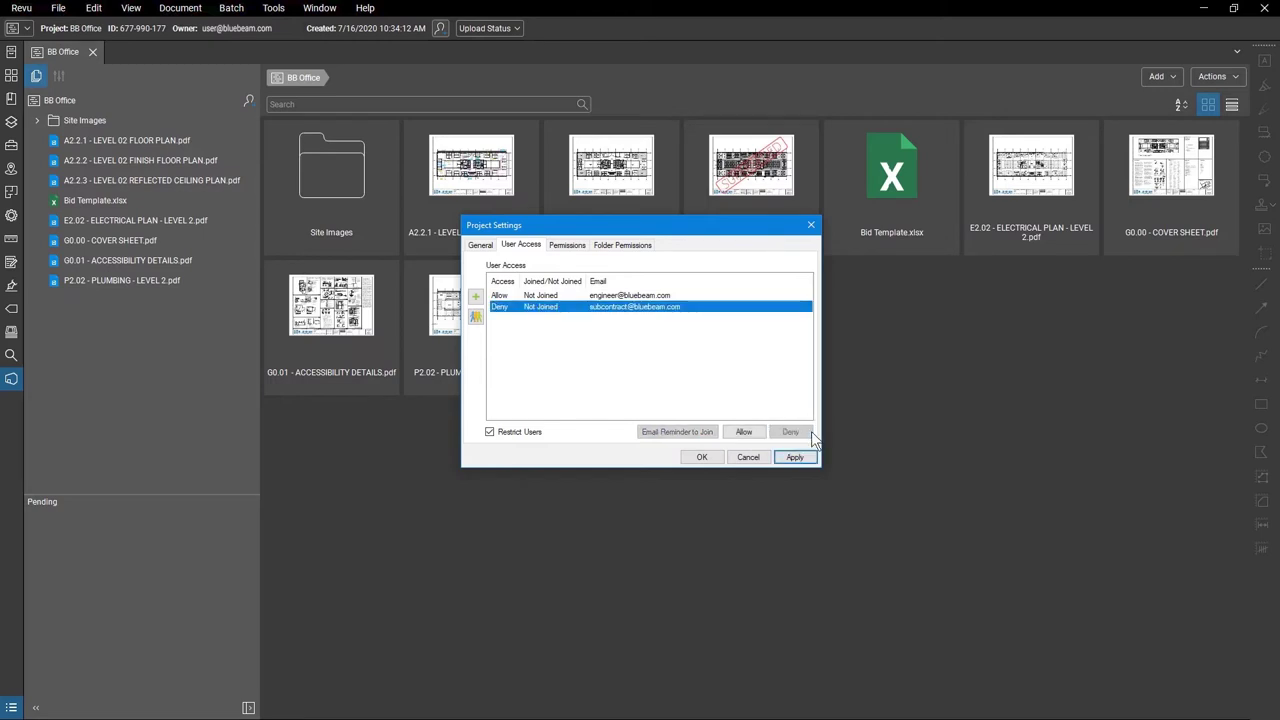
pyautogui.click(765, 437)
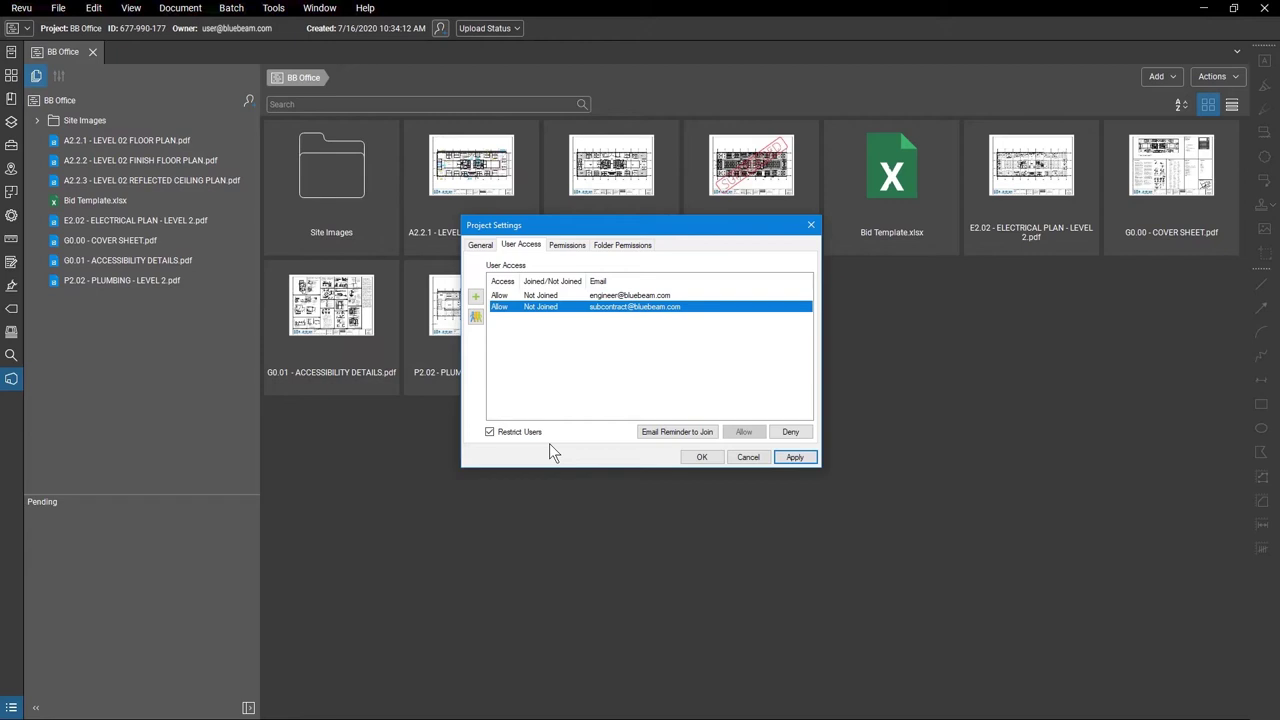
# Create a group named 'Owners' in Group Membership Management on the Permissions tab.
pyautogui.click(567, 250)
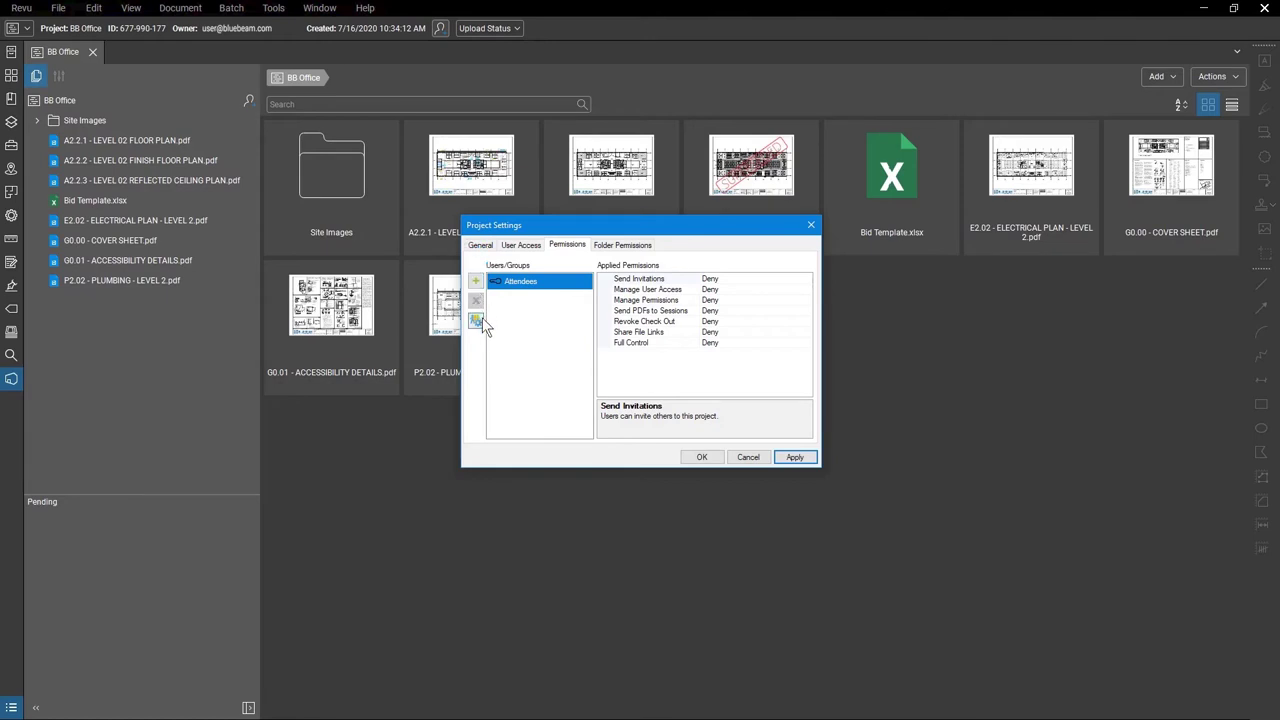
pyautogui.click(478, 320)
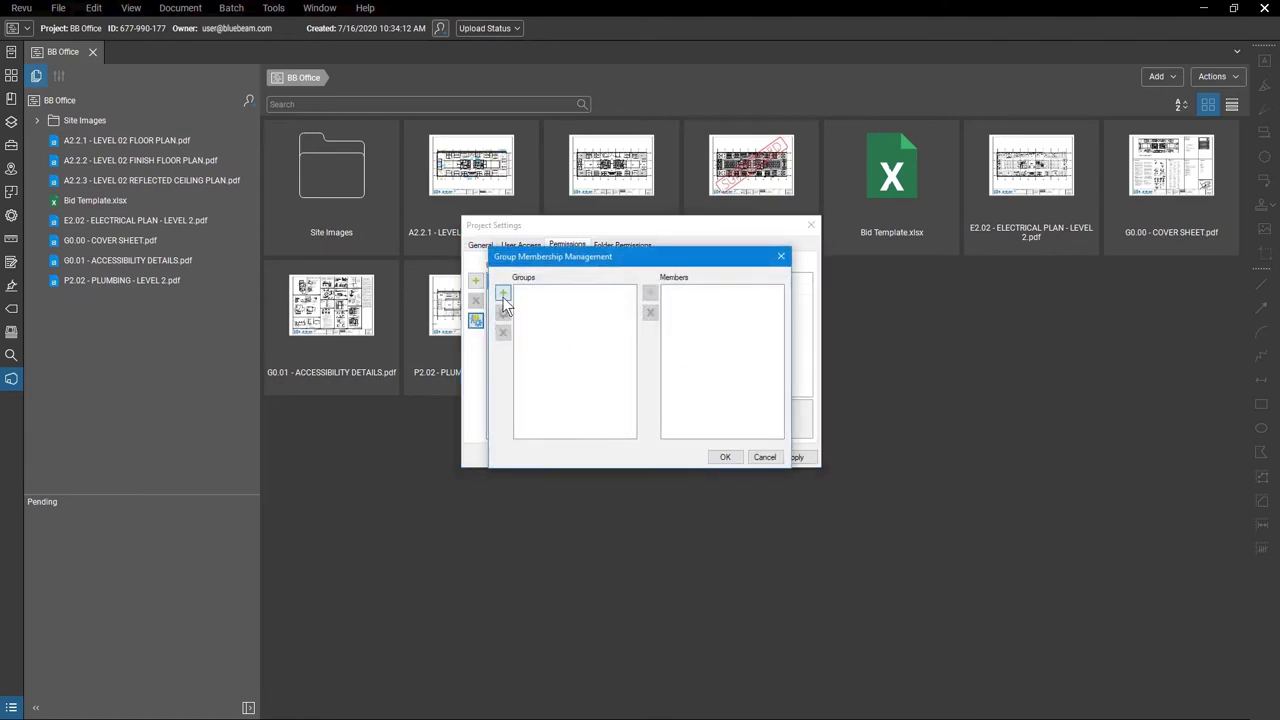
pyautogui.click(503, 296)
pyautogui.write('Owners')
pyautogui.click(689, 394)
# Add the architect's e-mail address as a member of the Owners group.
pyautogui.click(587, 295)
pyautogui.click(650, 293)
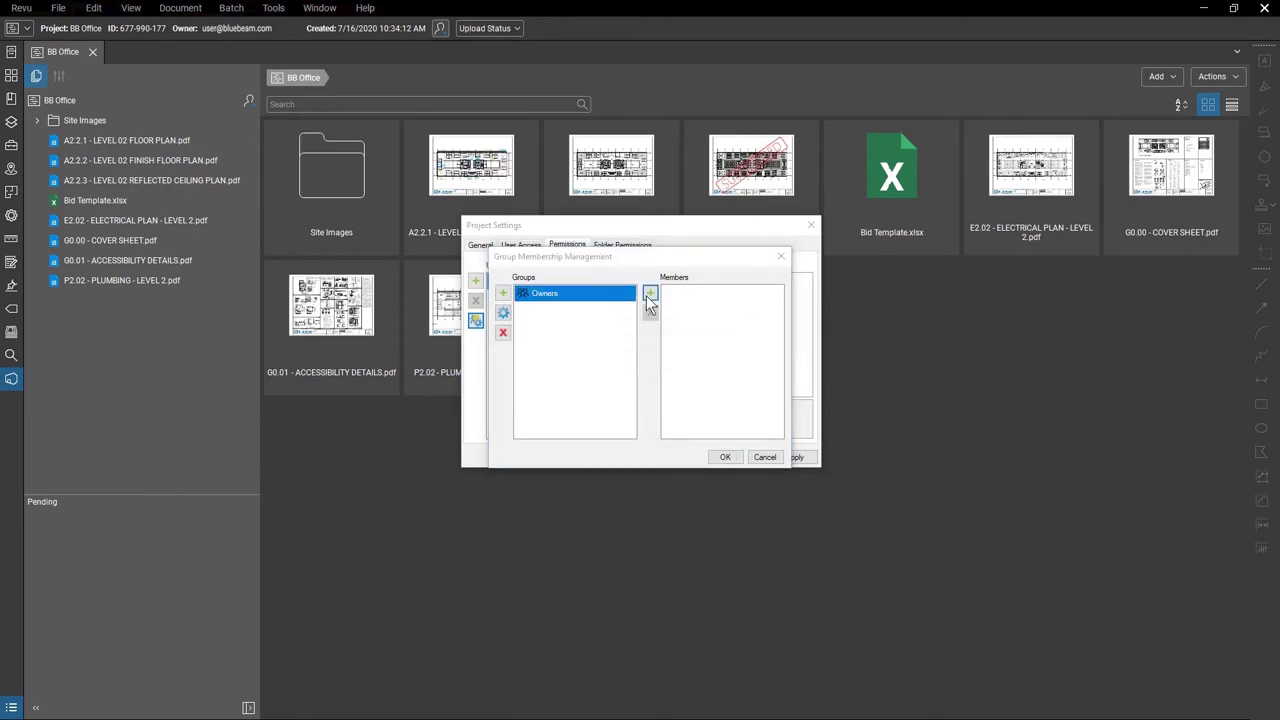
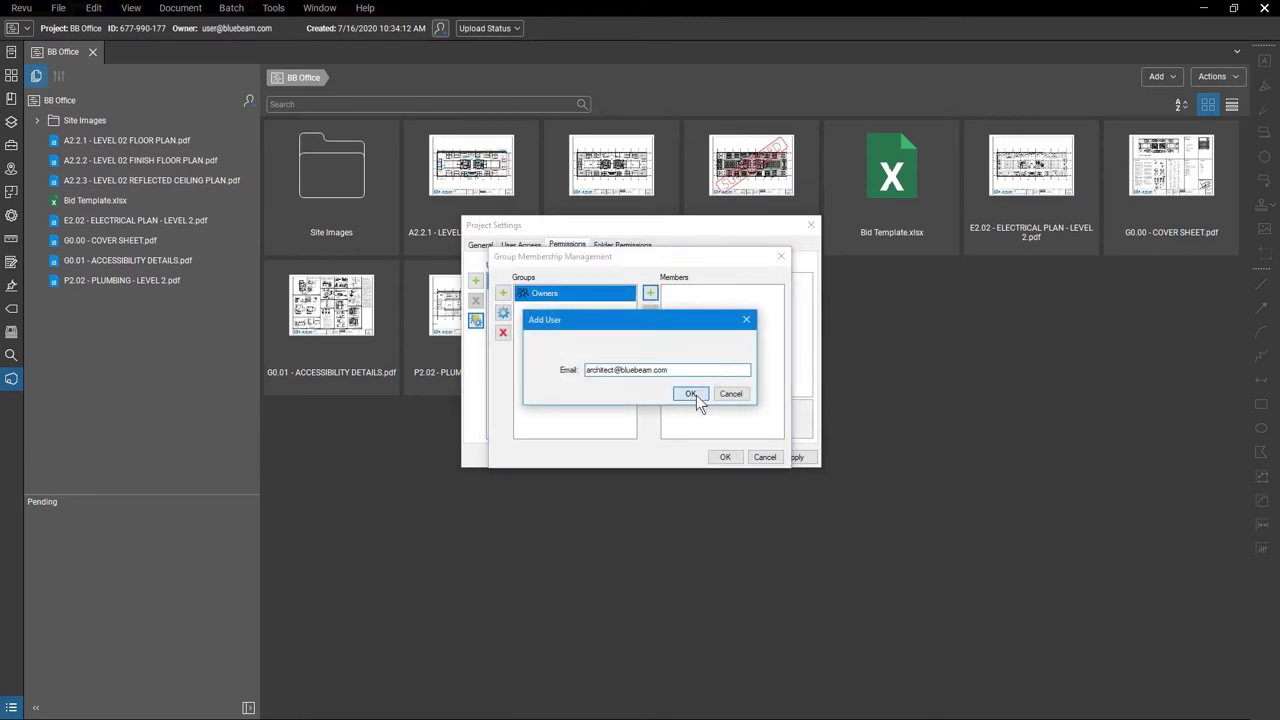
pyautogui.click(700, 394)
# Add the Owners group to the project permissions list.
pyautogui.click(726, 458)
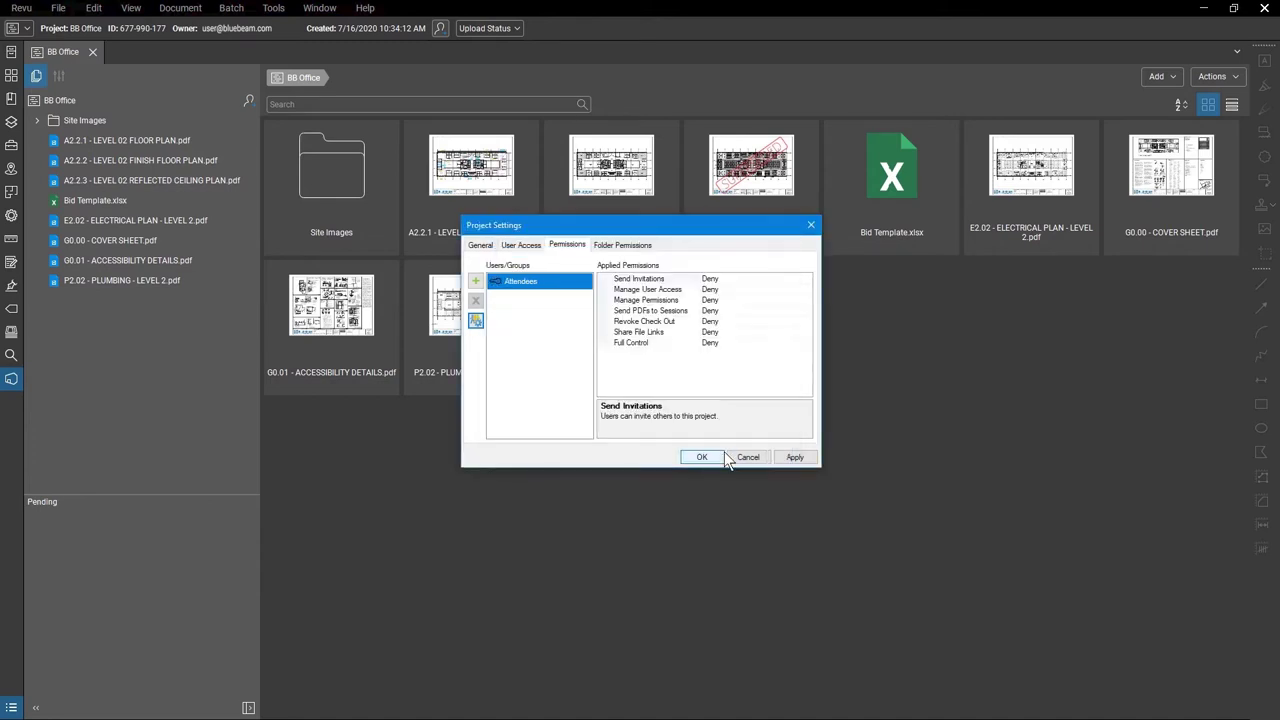
pyautogui.click(478, 283)
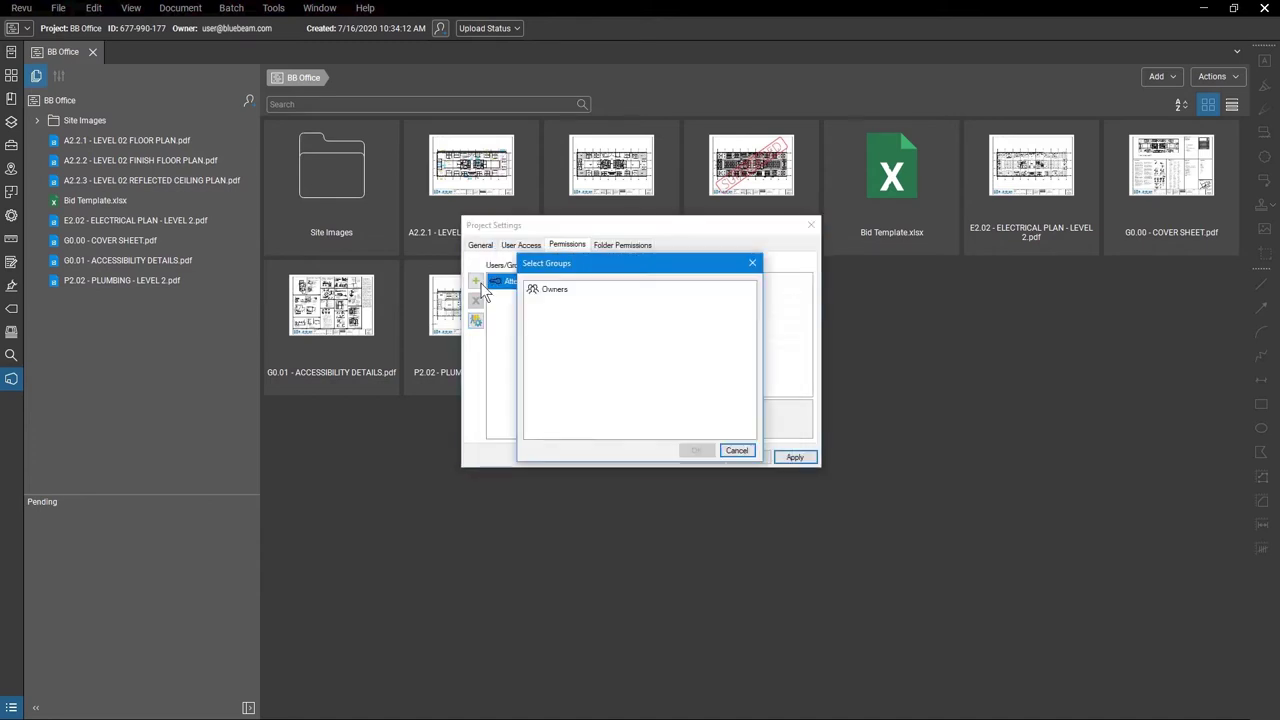
pyautogui.click(594, 290)
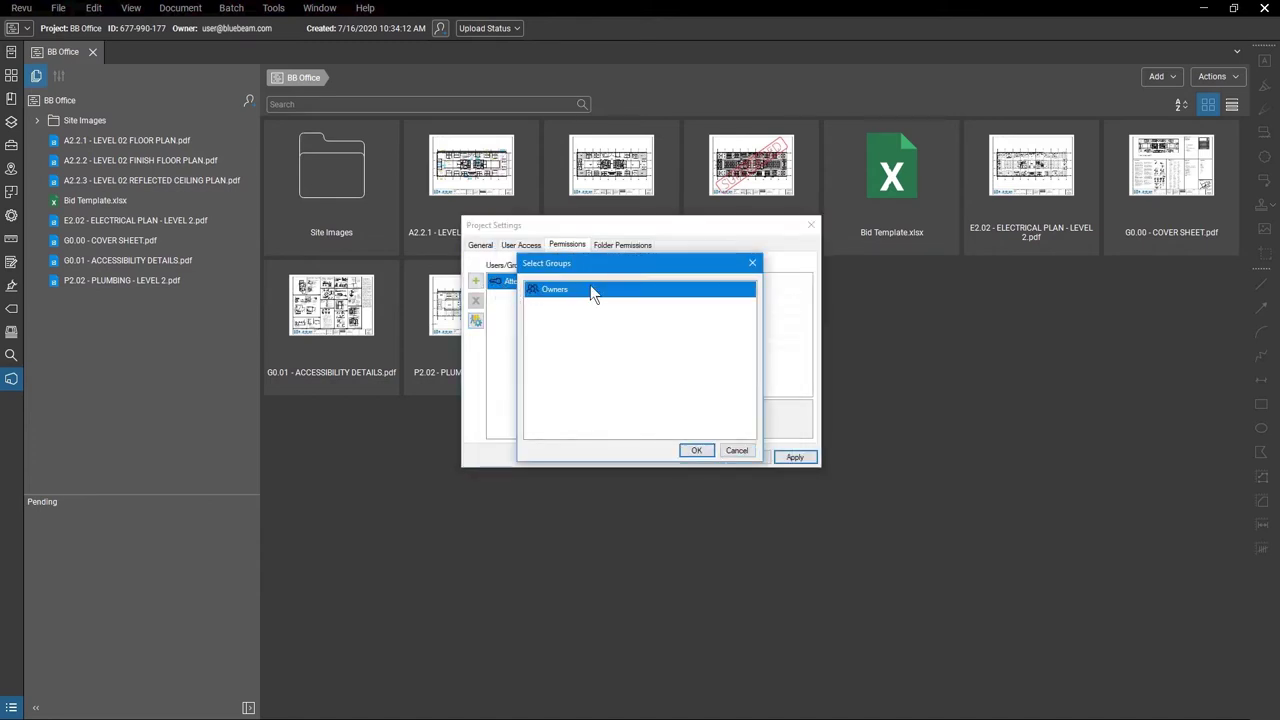
pyautogui.click(695, 450)
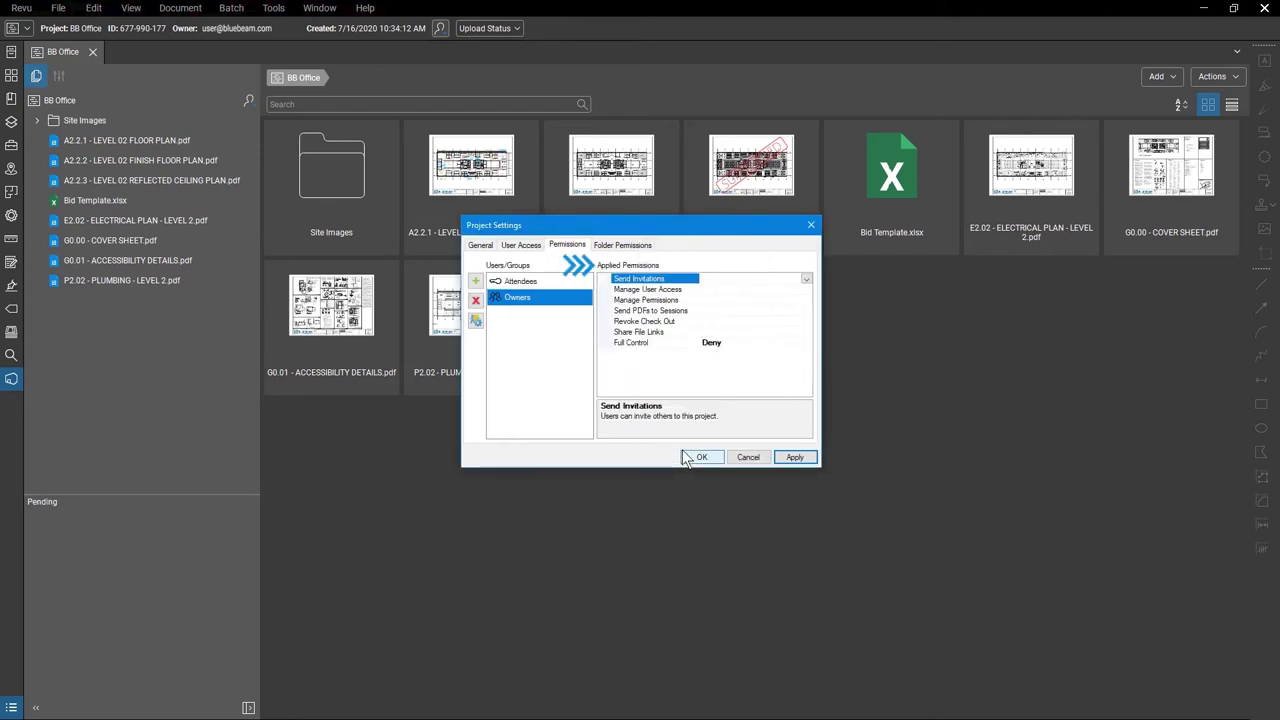
# Set Full Control to Allow for Owners and apply the change.
pyautogui.click(805, 342)
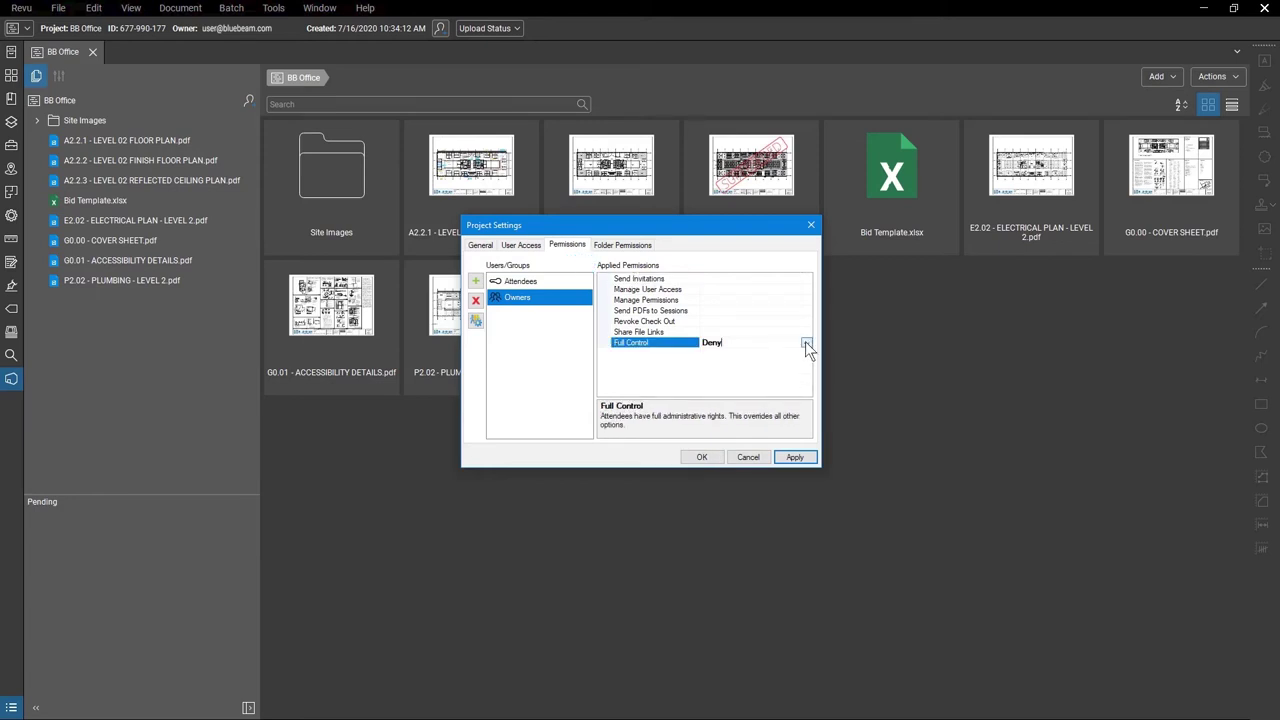
pyautogui.click(805, 342)
pyautogui.click(794, 374)
pyautogui.click(808, 456)
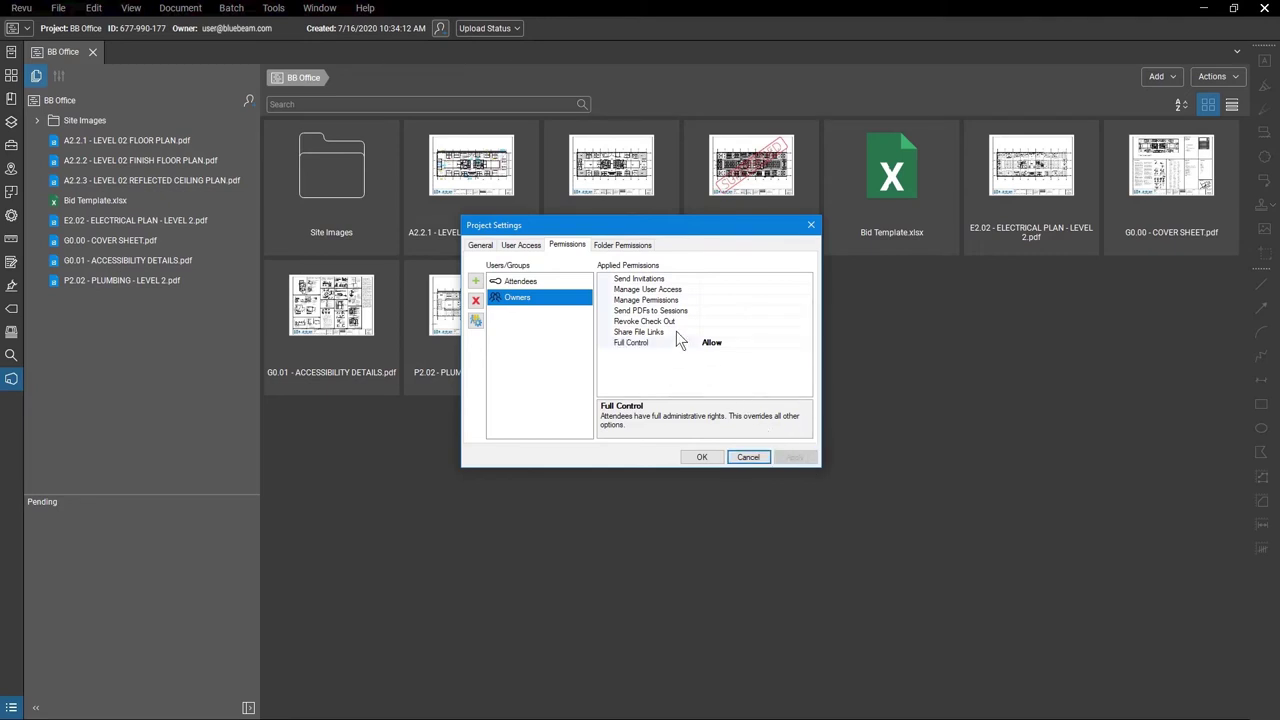
# Leave Project Root folder permission at Read and close Project Settings with OK.
pyautogui.click(627, 248)
pyautogui.click(800, 279)
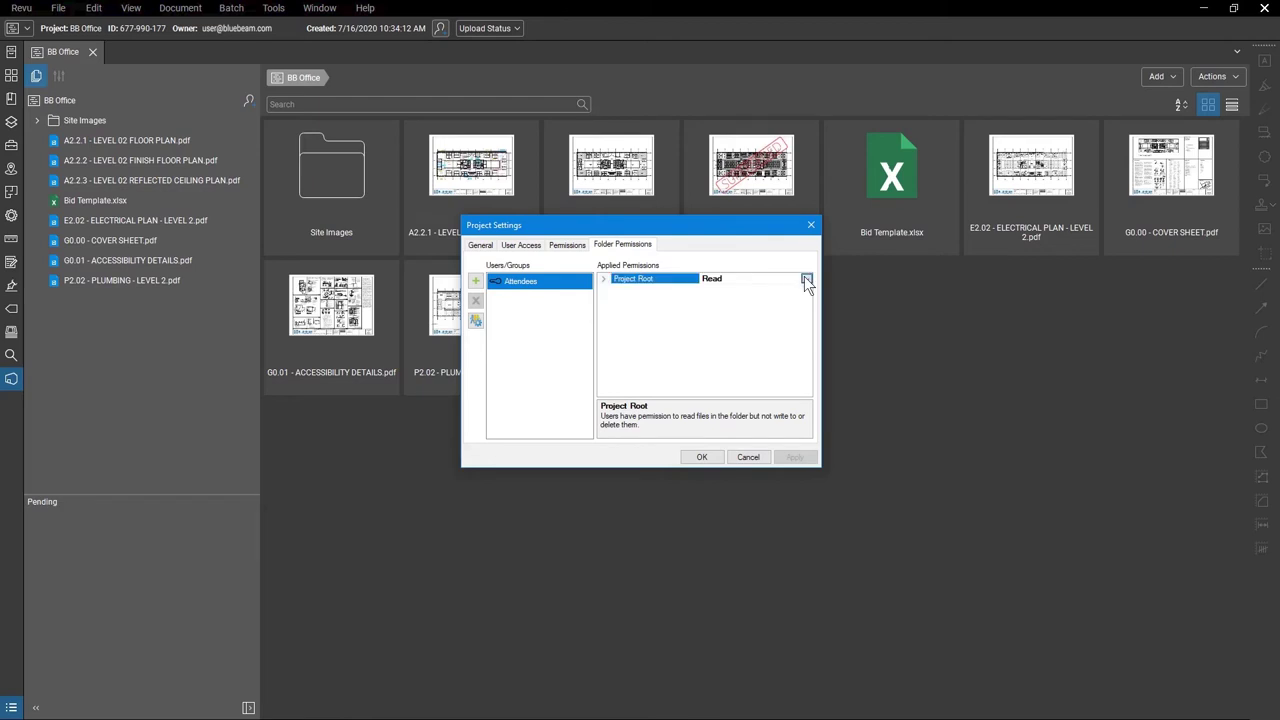
pyautogui.click(806, 279)
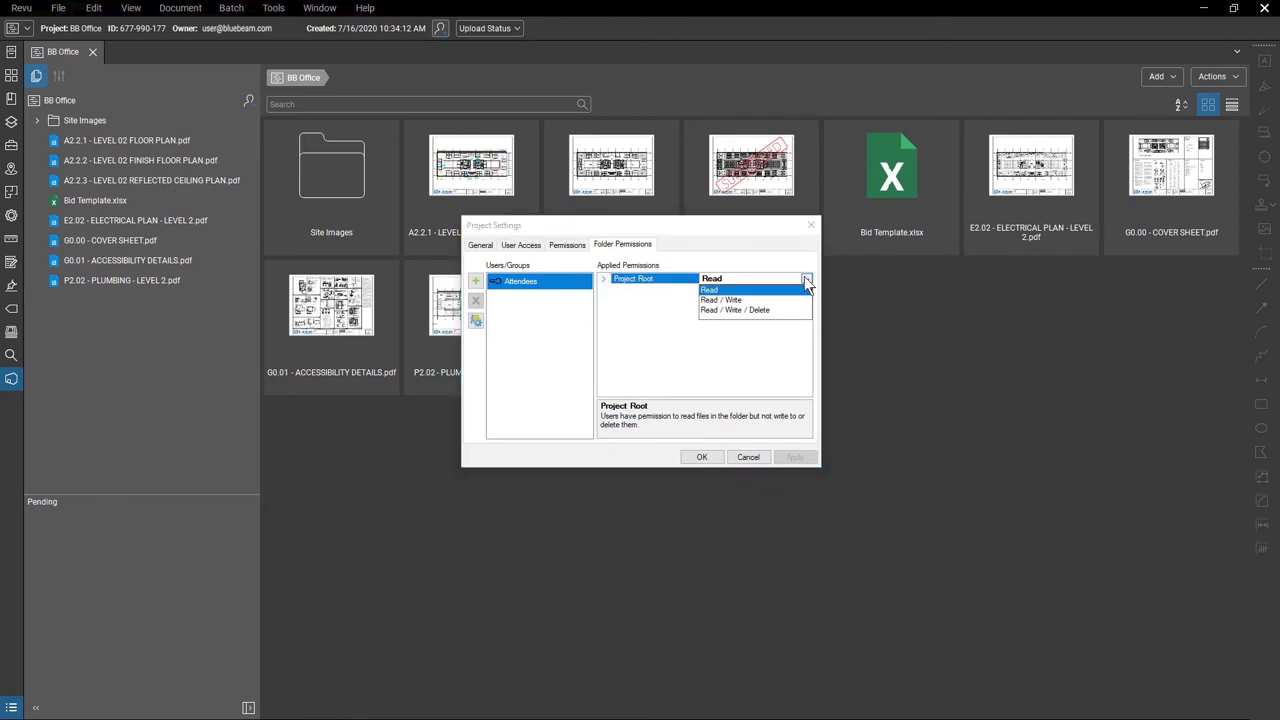
pyautogui.click(806, 281)
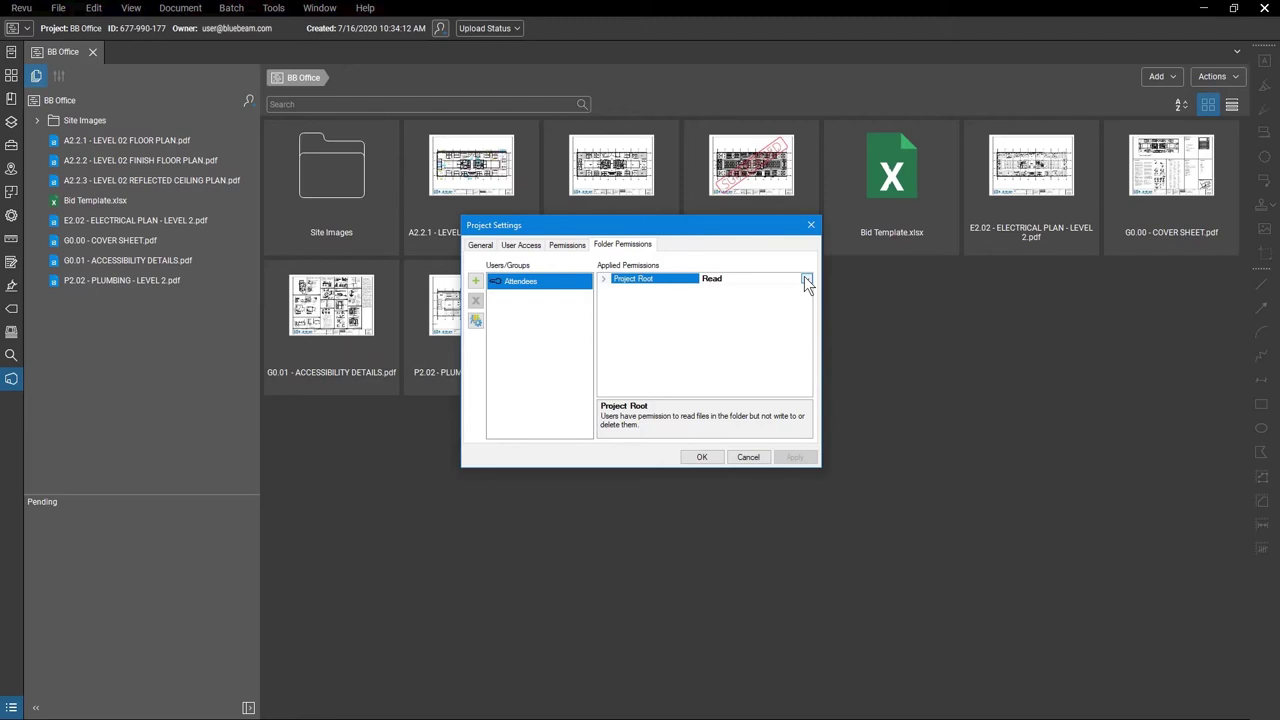
pyautogui.click(707, 457)
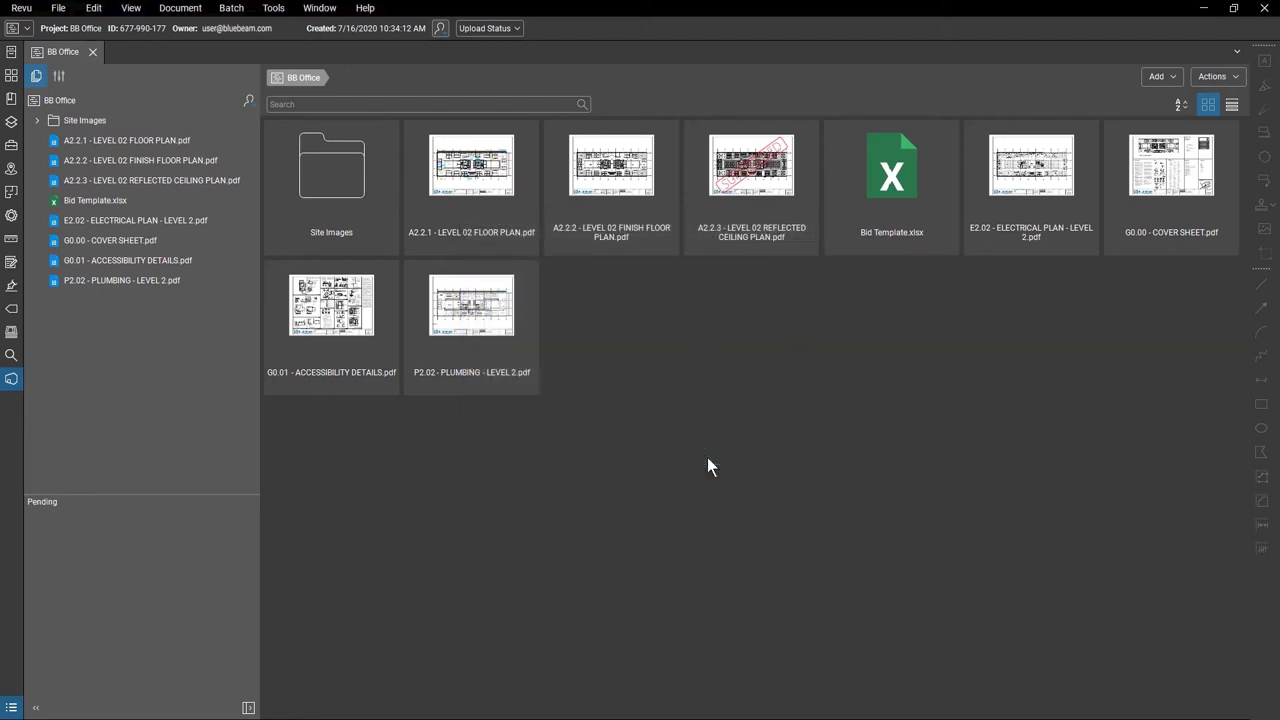
# Open and close Bid Template.xlsx, then open the A2.2.1 floor plan without split view.
pyautogui.doubleClick(891, 176)
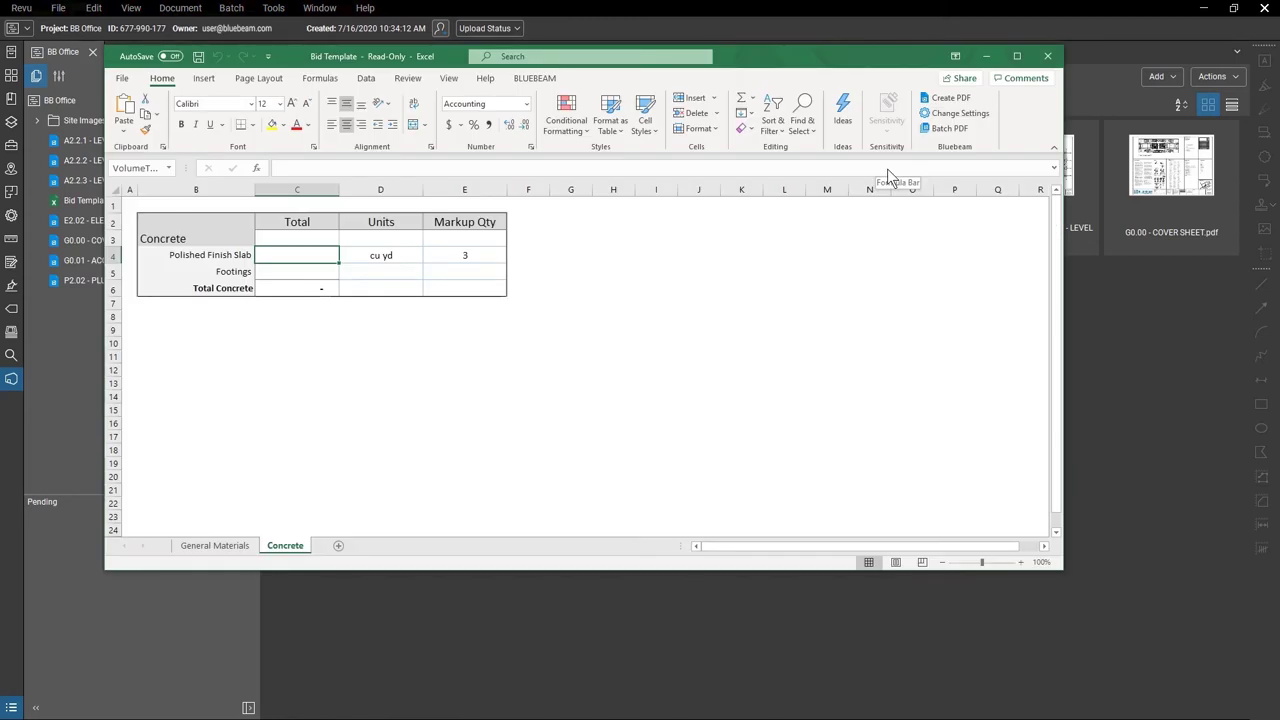
pyautogui.hotkey('alt', 'F4')
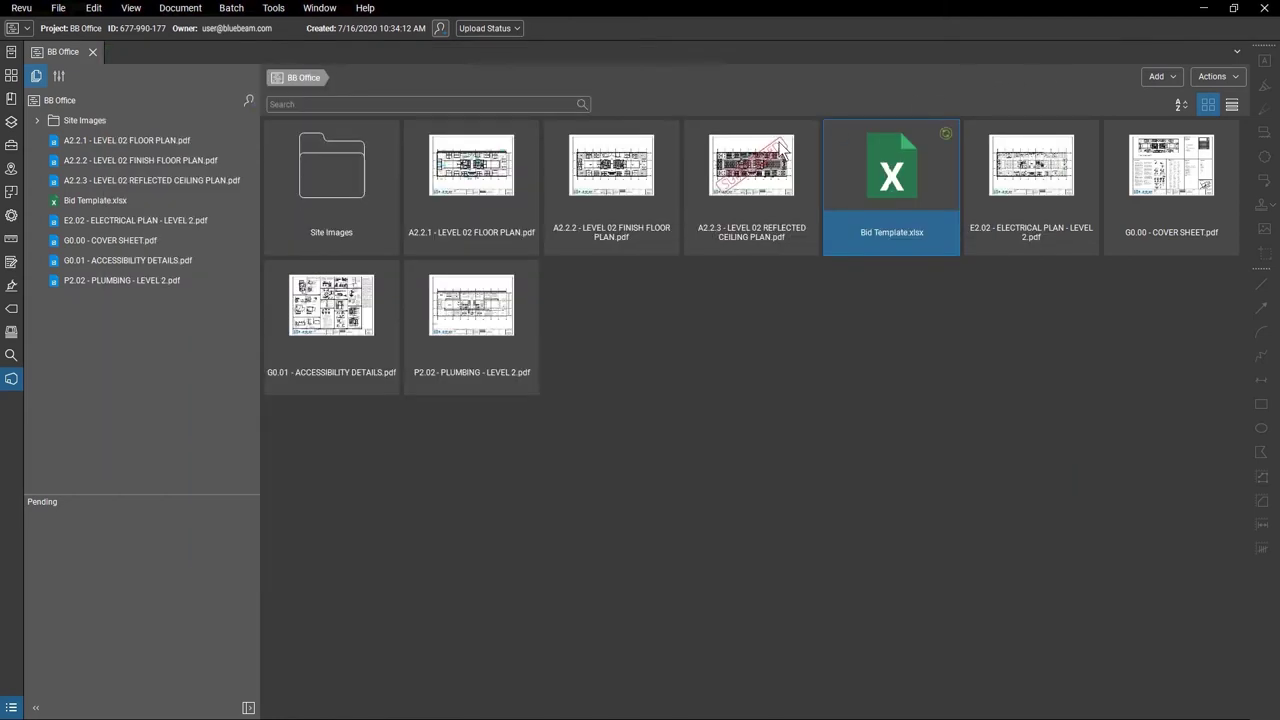
pyautogui.doubleClick(517, 193)
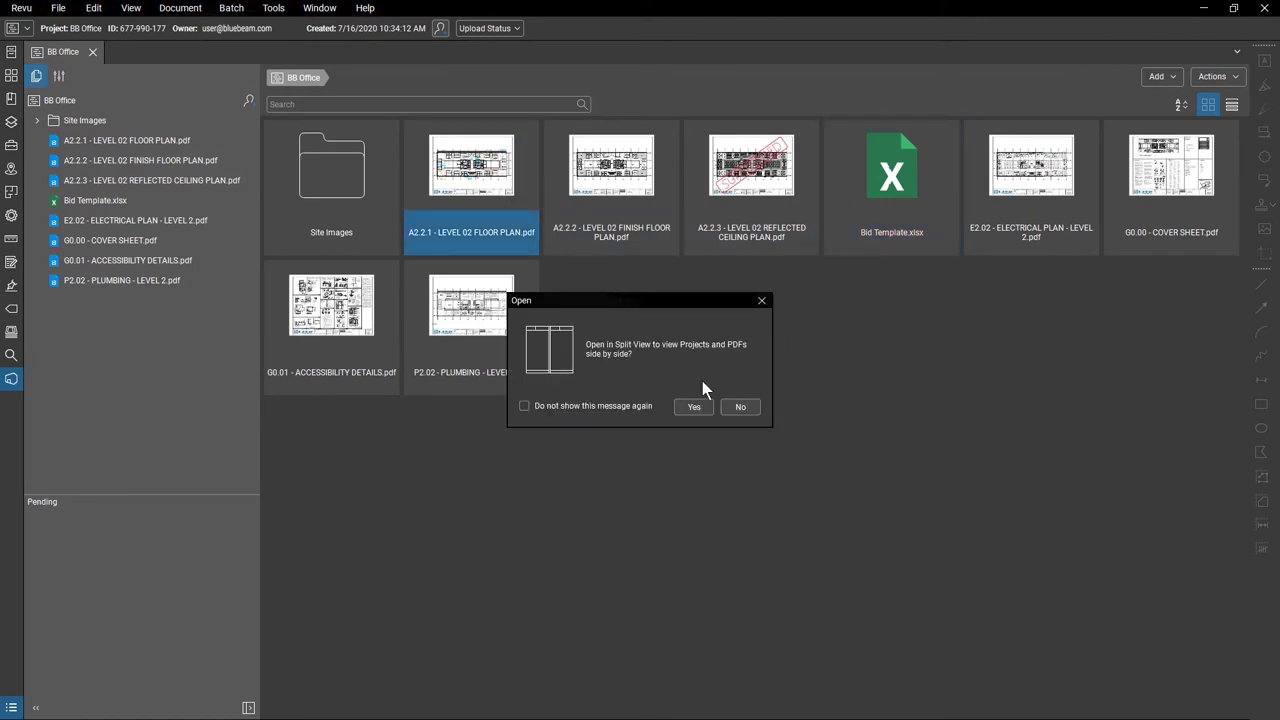
pyautogui.click(735, 407)
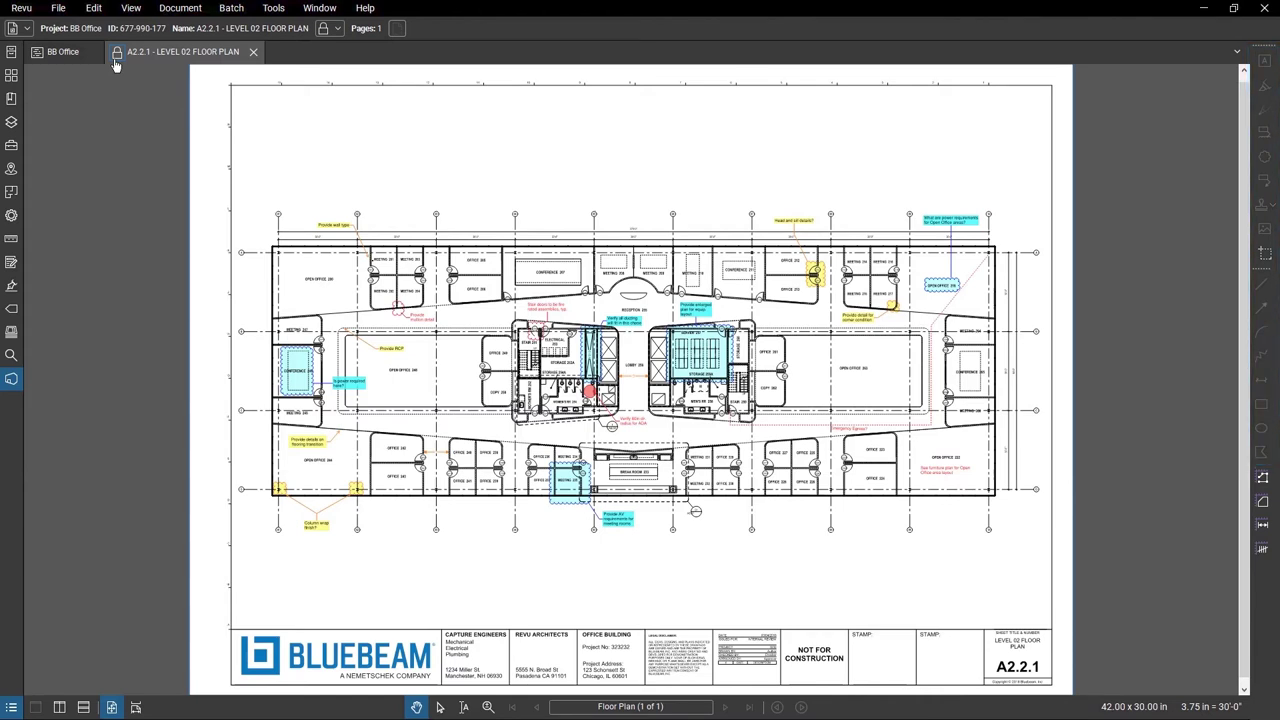
# Check out the floor plan and draw a revision cloud around OFFICE 223.
pyautogui.click(115, 63)
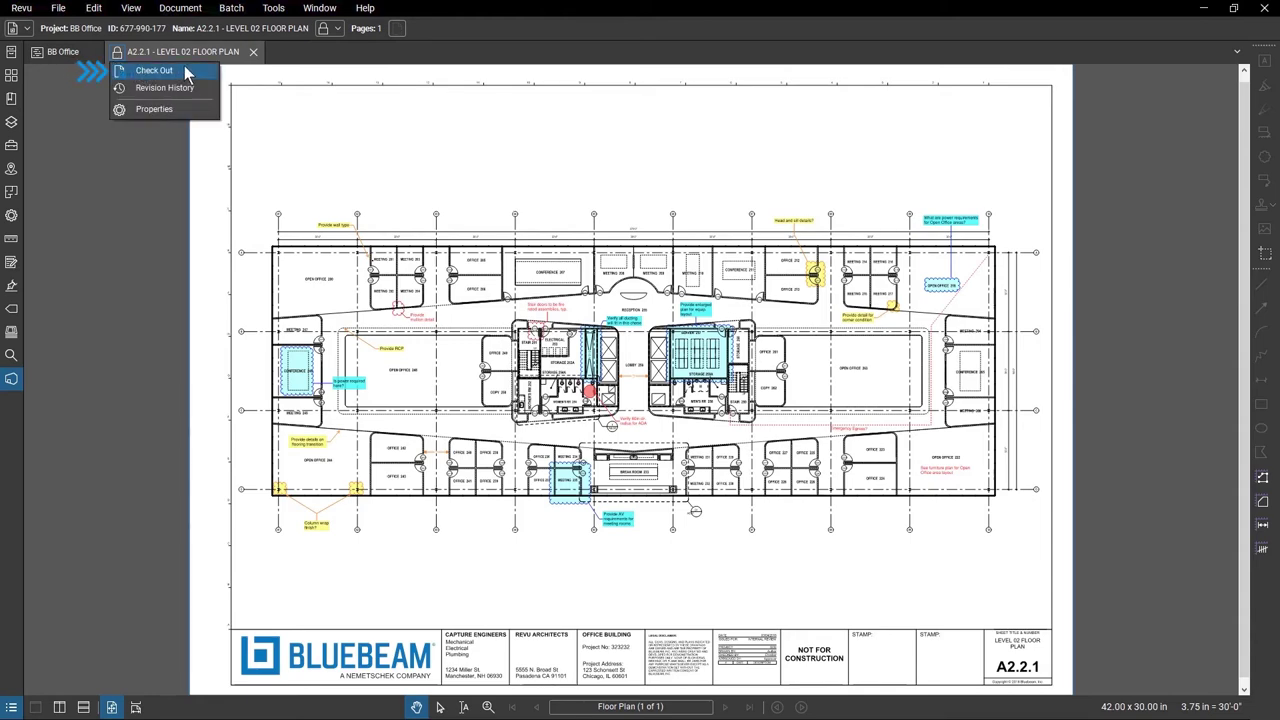
pyautogui.click(154, 70)
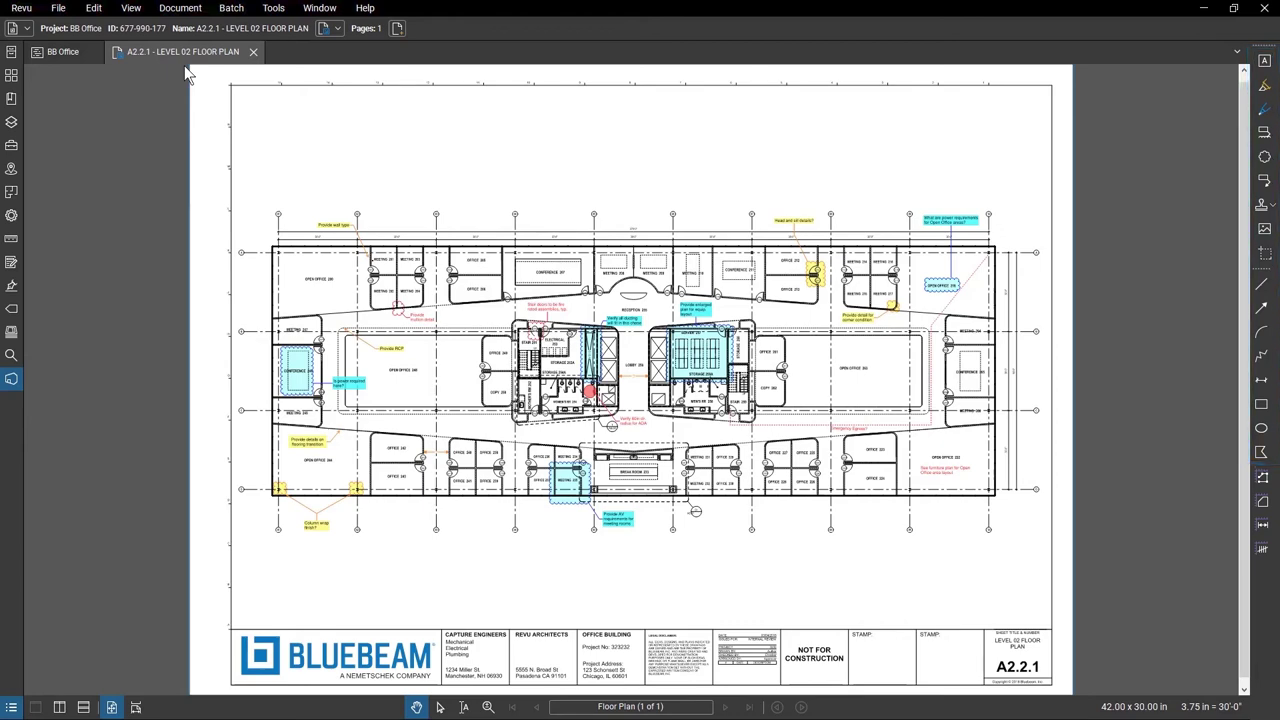
pyautogui.scroll(10, 866, 462)
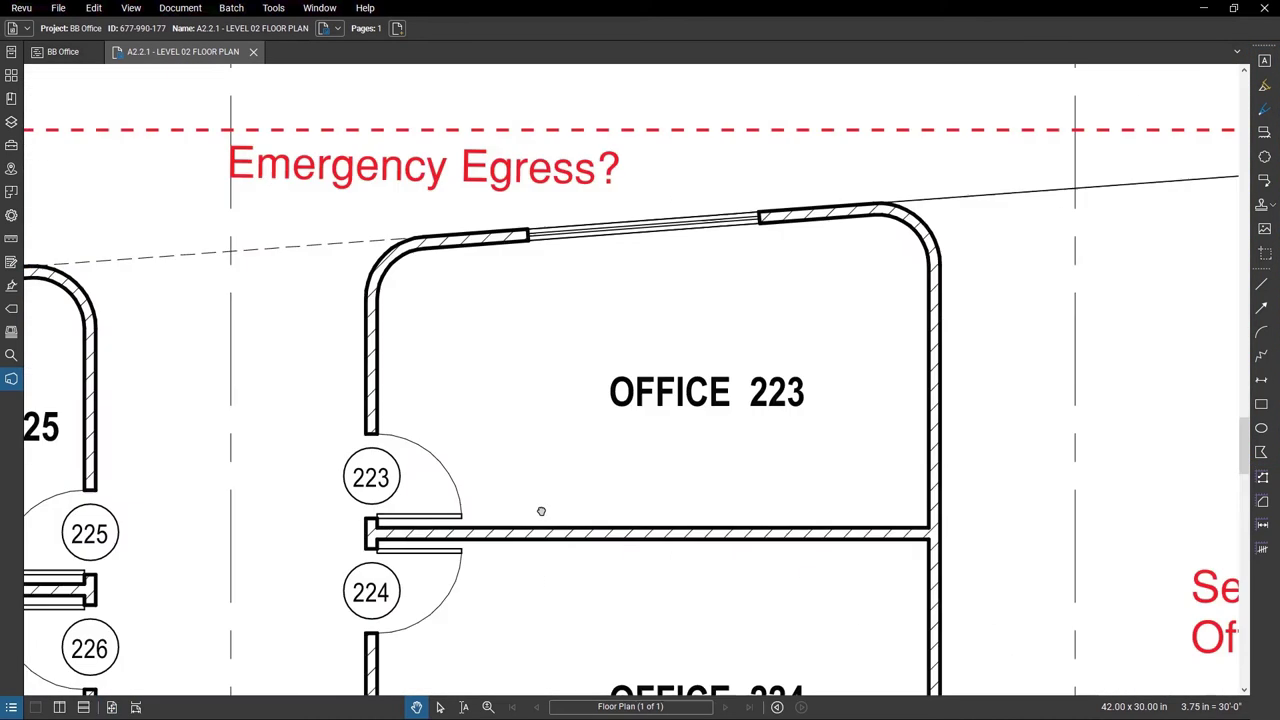
pyautogui.click(1264, 158)
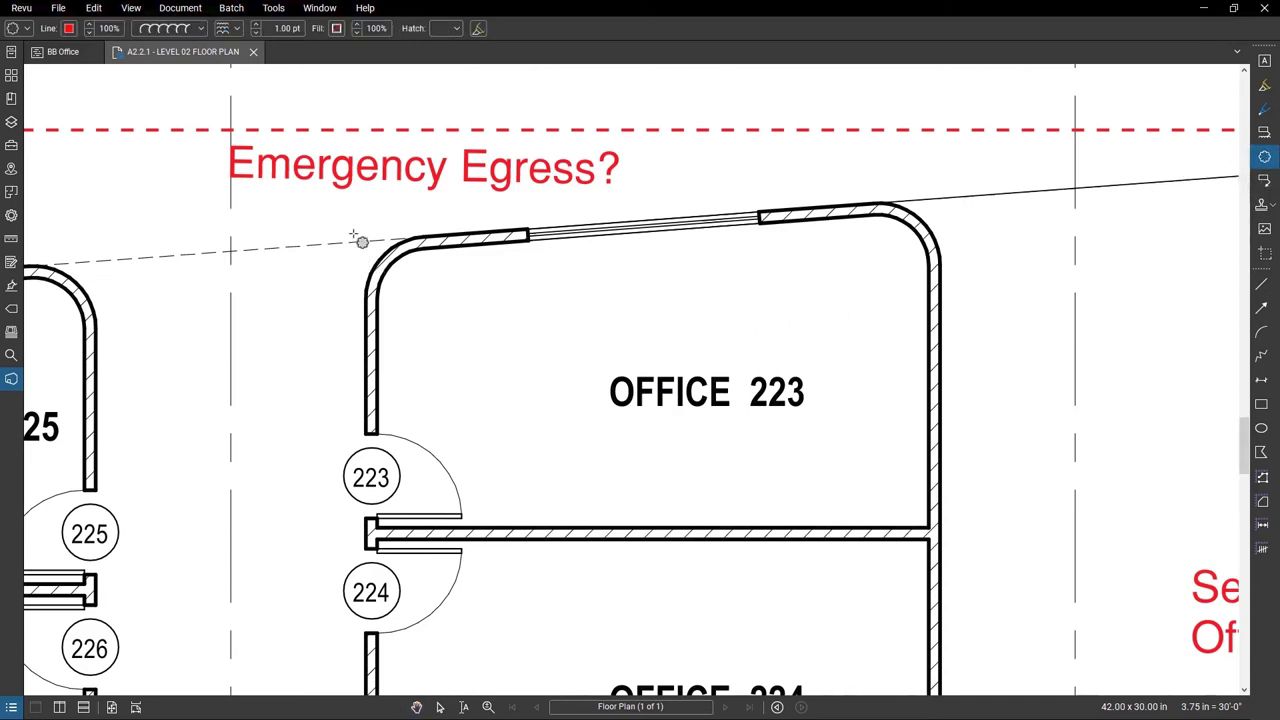
pyautogui.moveTo(348, 224); pyautogui.dragTo(970, 540)
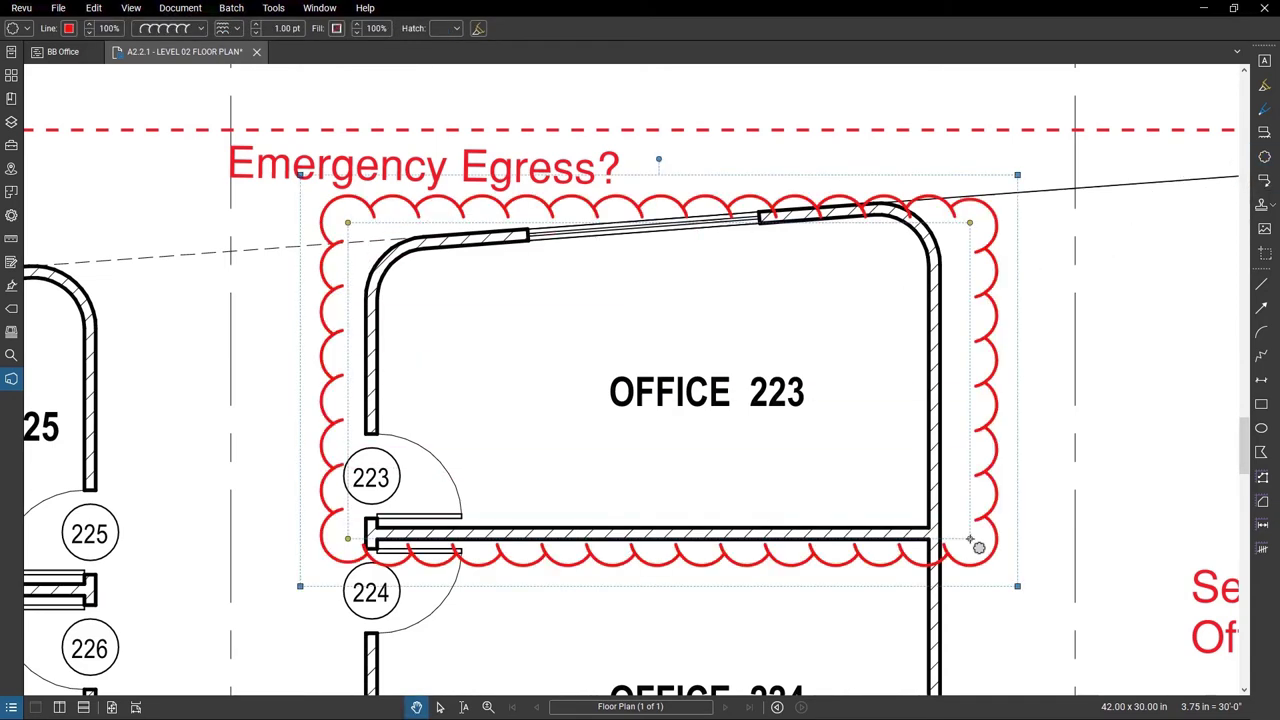
pyautogui.click(1031, 514)
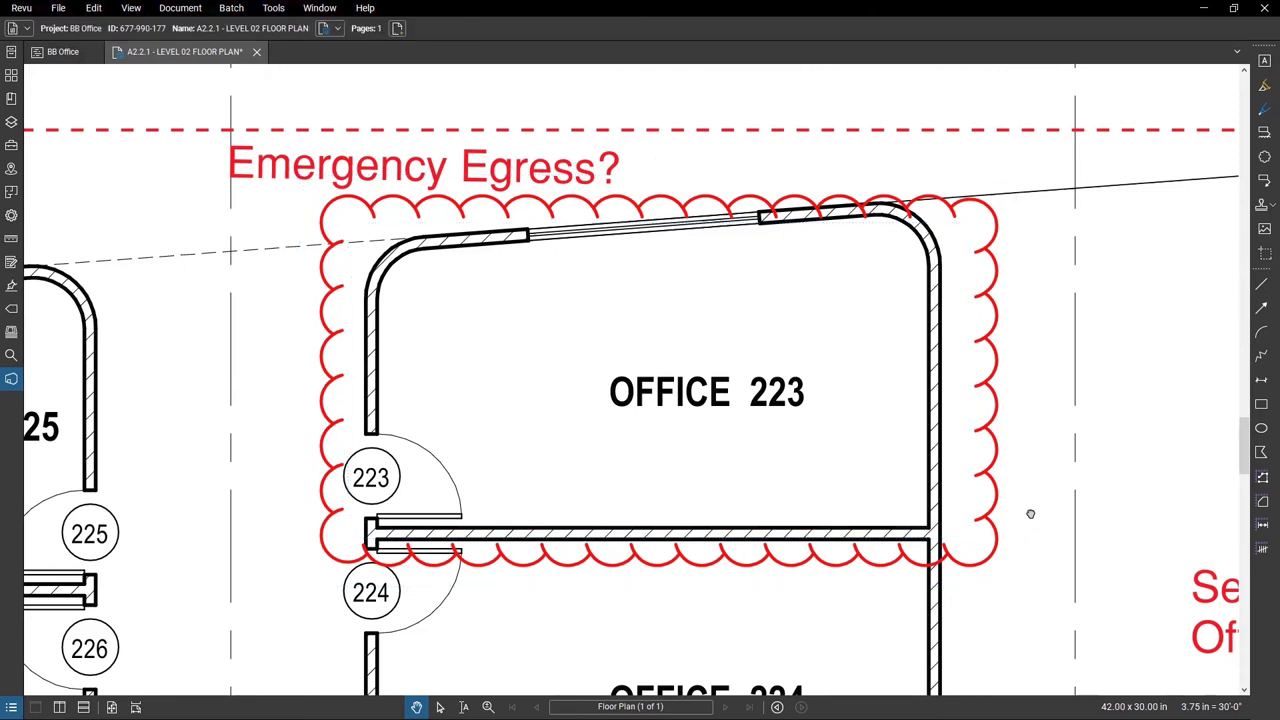
# Start checking in the A2.2.1 floor plan, then cancel that first attempt.
pyautogui.rightClick(114, 57)
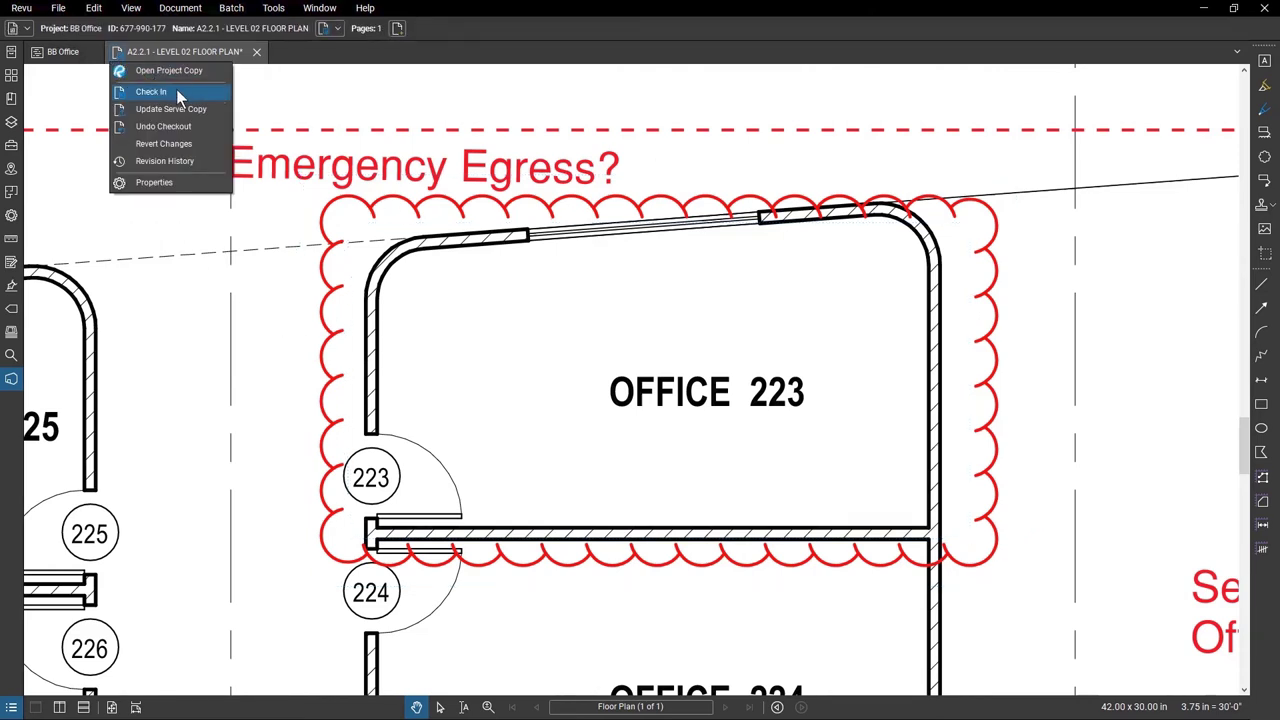
pyautogui.click(176, 91)
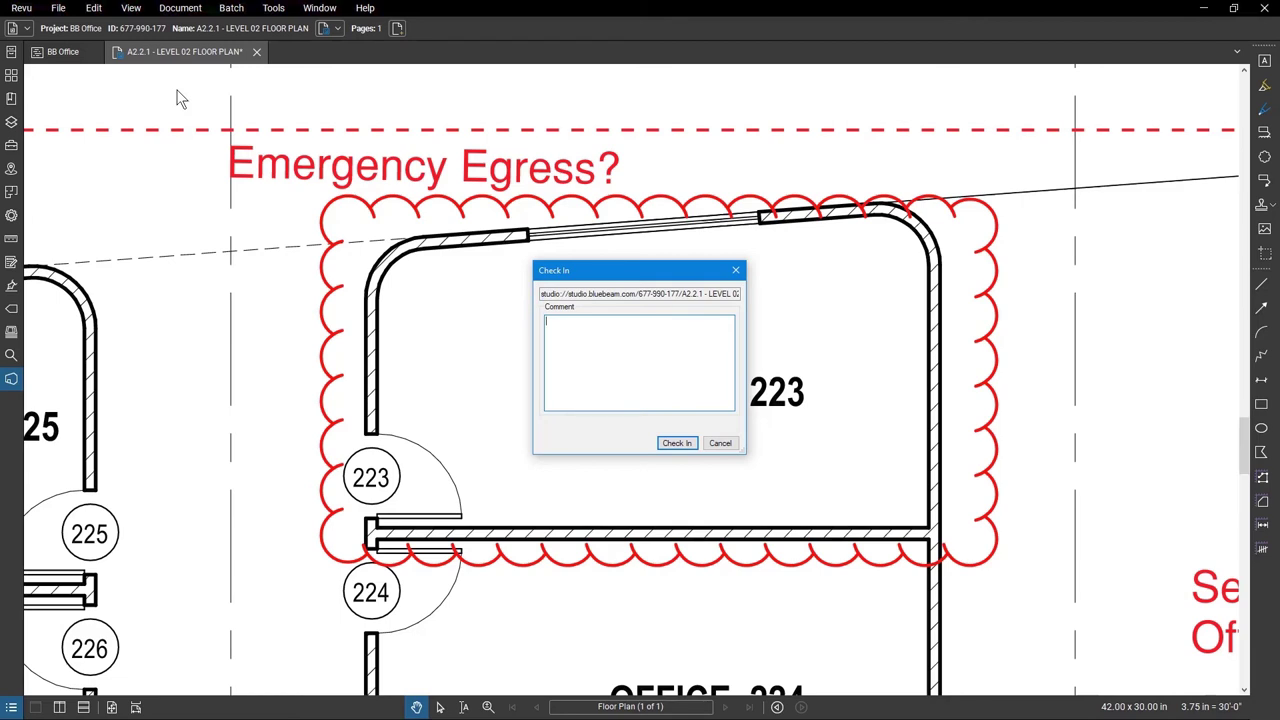
pyautogui.click(718, 443)
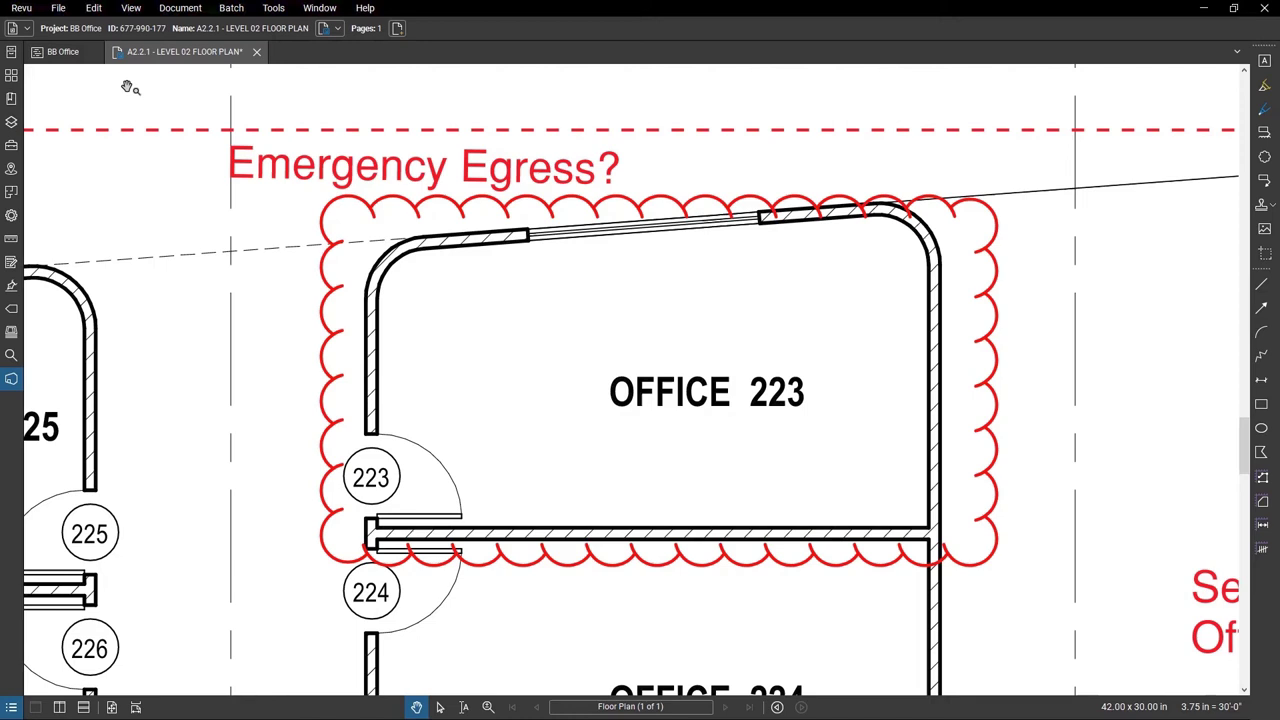
# Save the cloud markups, check A2.2.1 in to the server, and return to BB Office files.
pyautogui.click(118, 53)
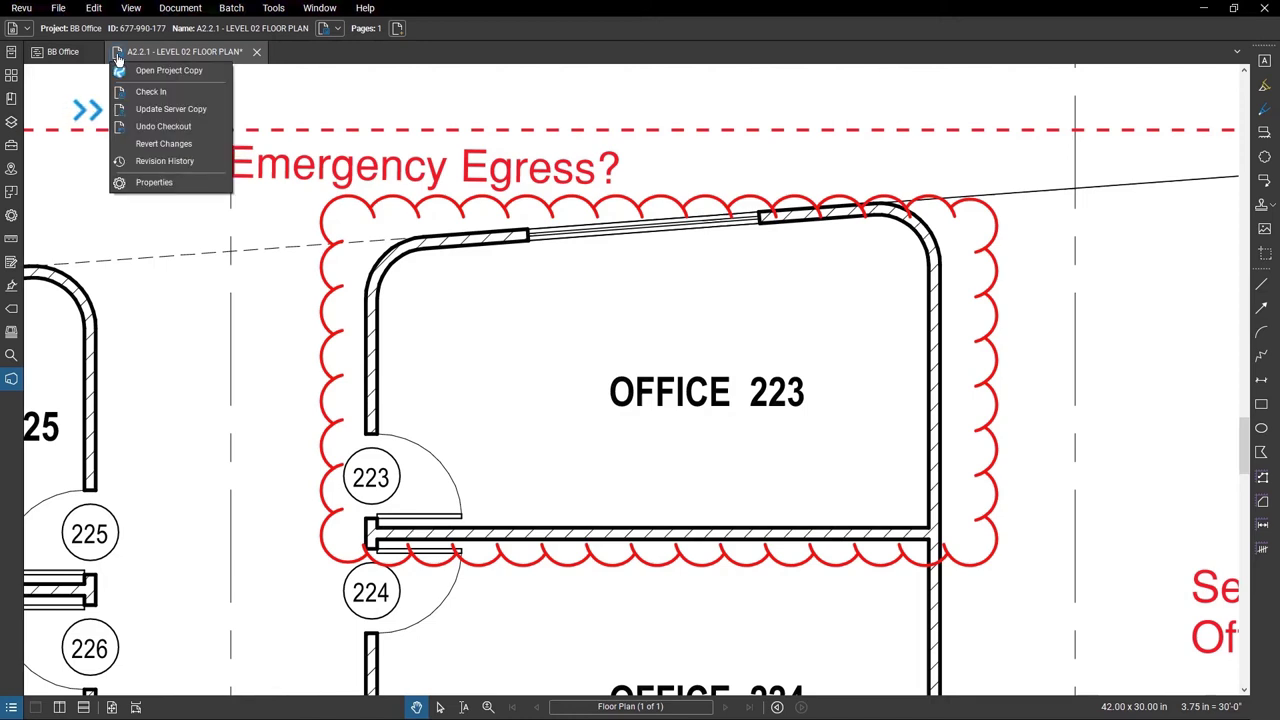
pyautogui.click(229, 110)
pyautogui.click(655, 429)
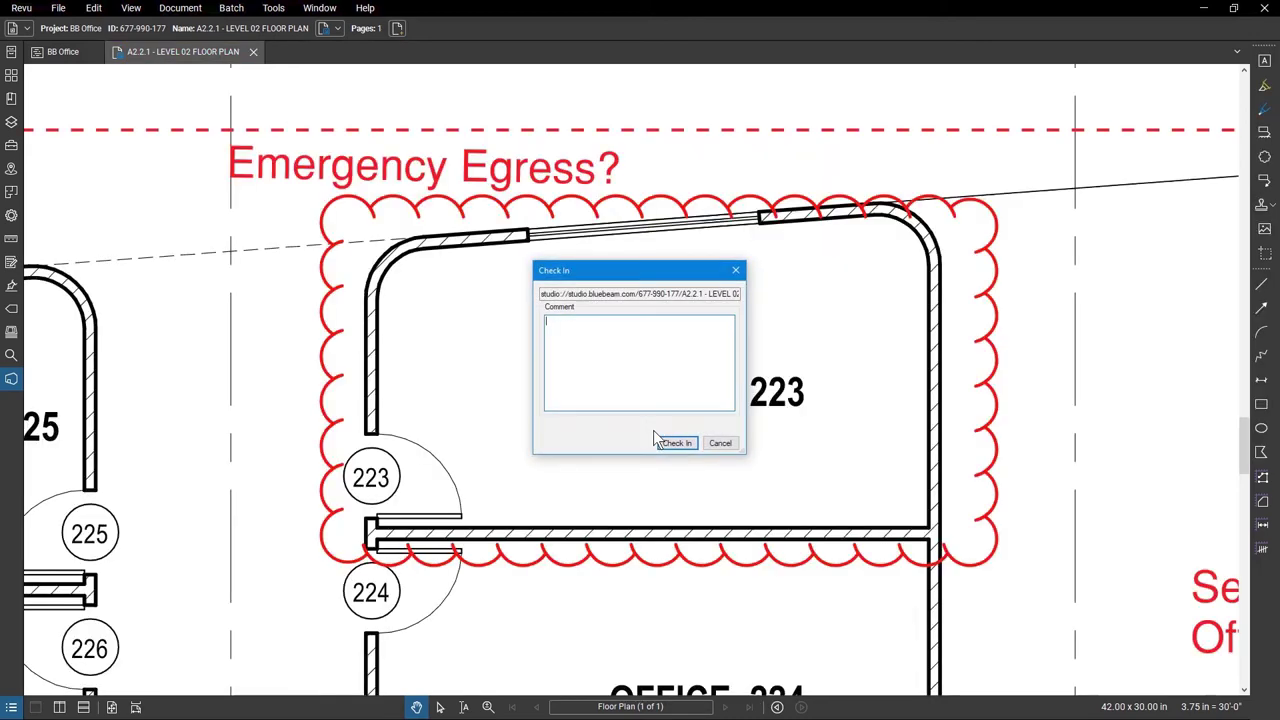
pyautogui.click(688, 447)
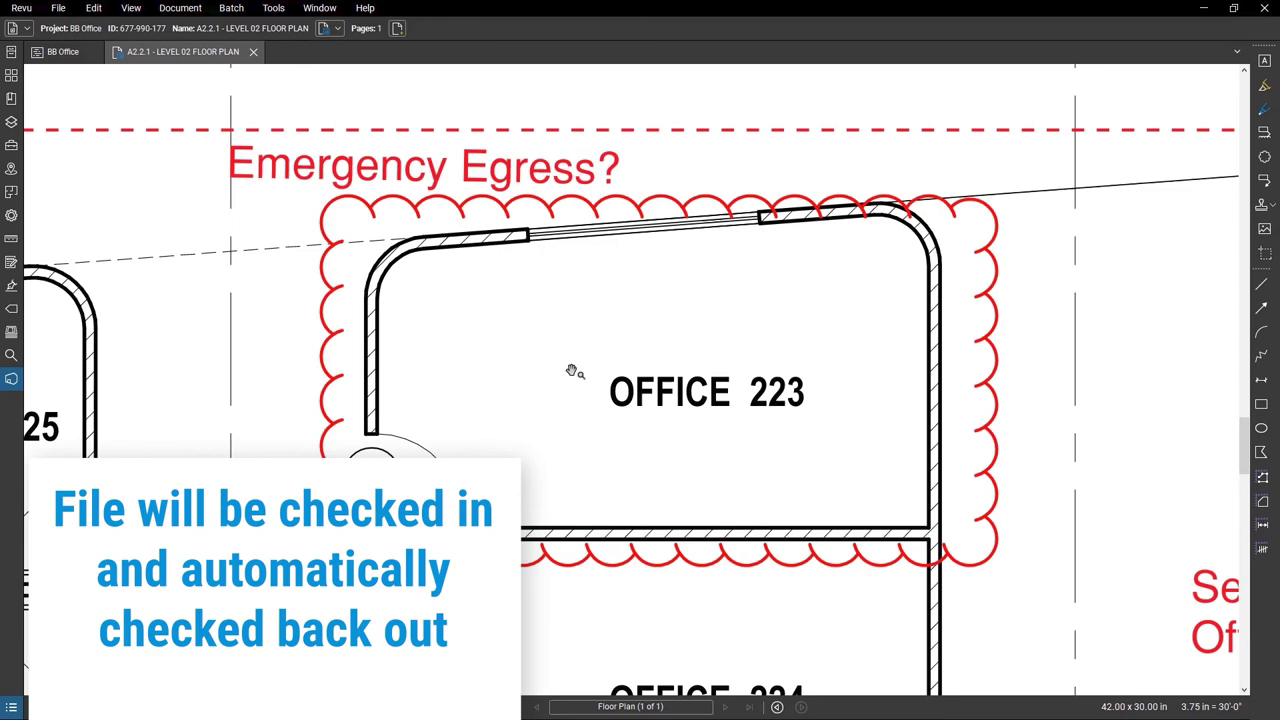
pyautogui.click(253, 53)
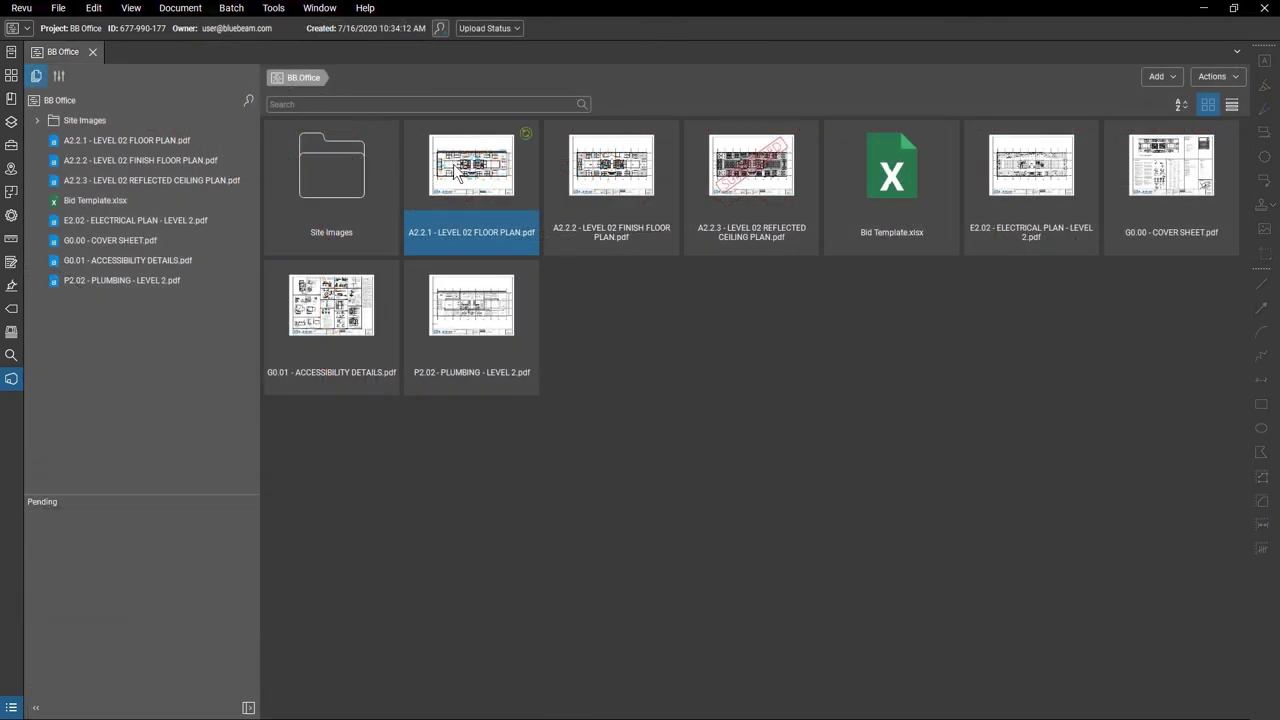
pyautogui.rightClick(455, 168)
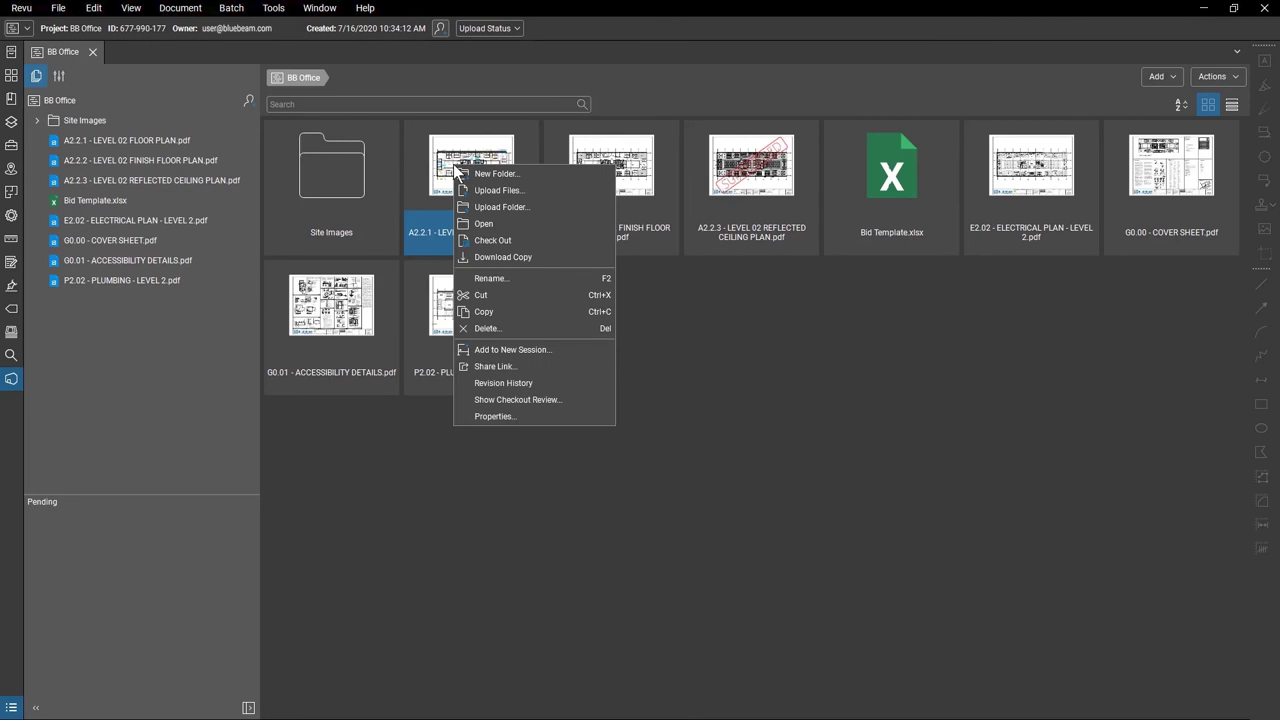
pyautogui.click(563, 390)
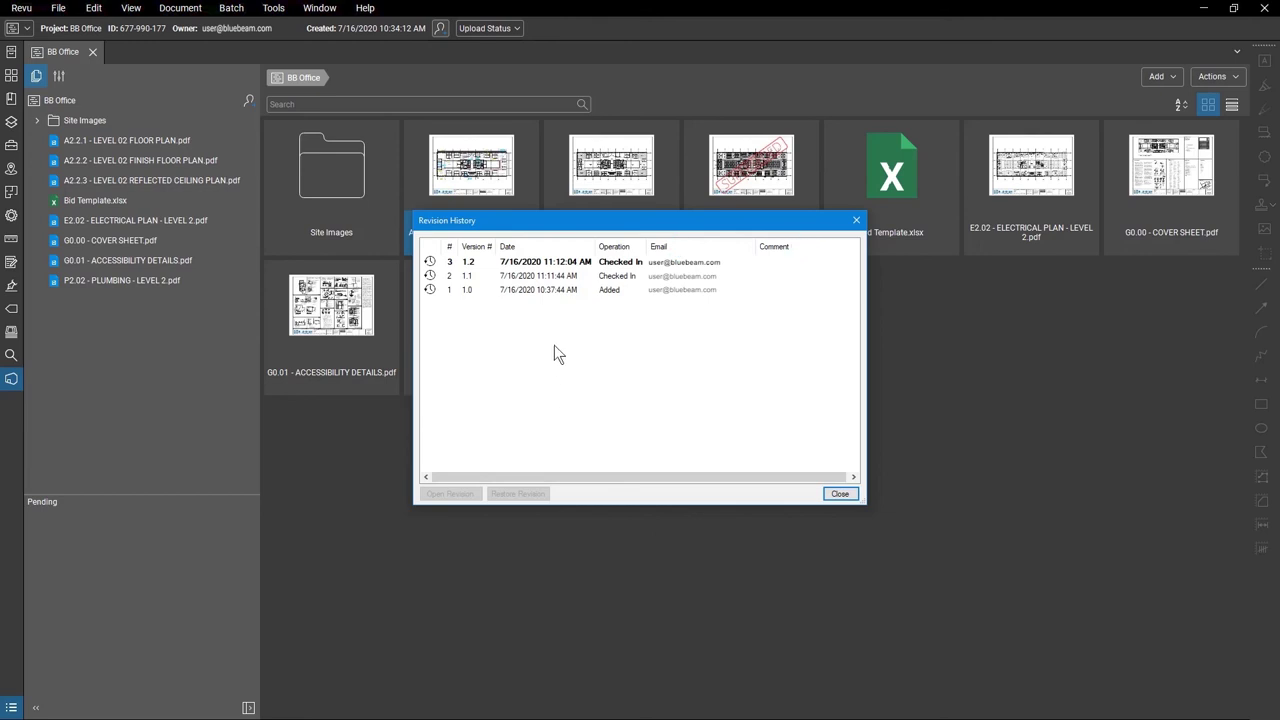
pyautogui.click(549, 290)
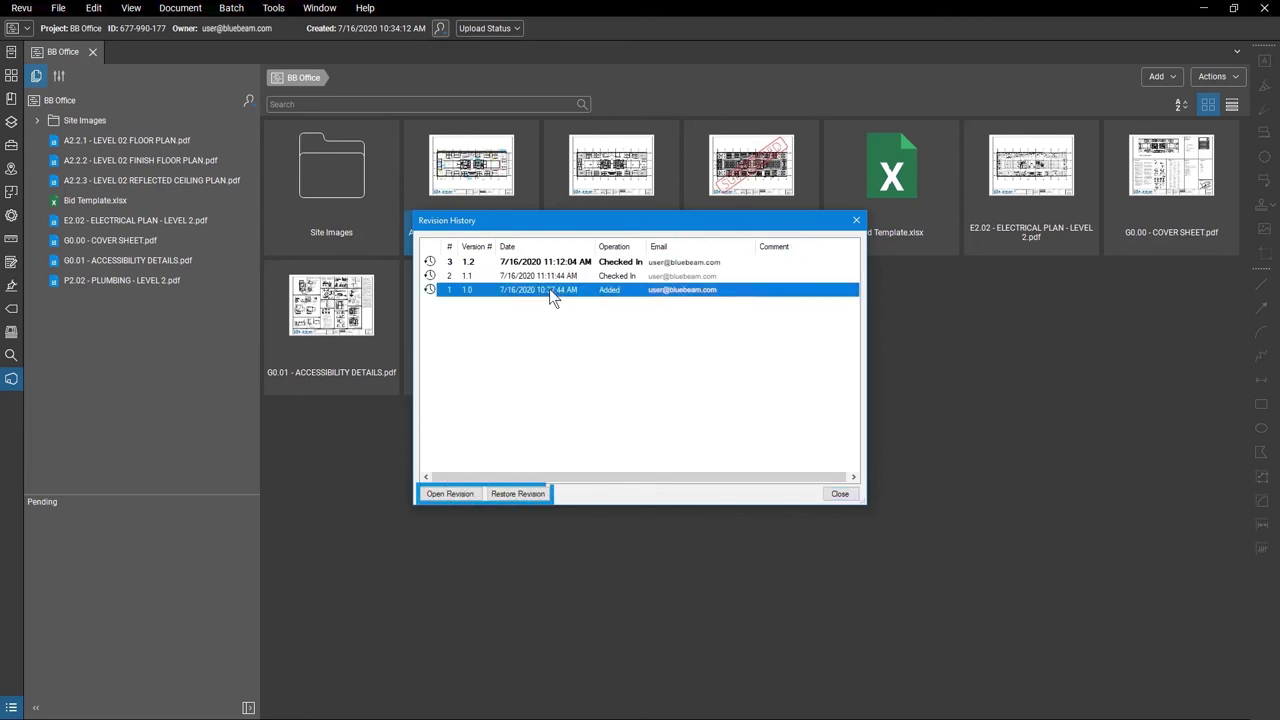
pyautogui.click(839, 493)
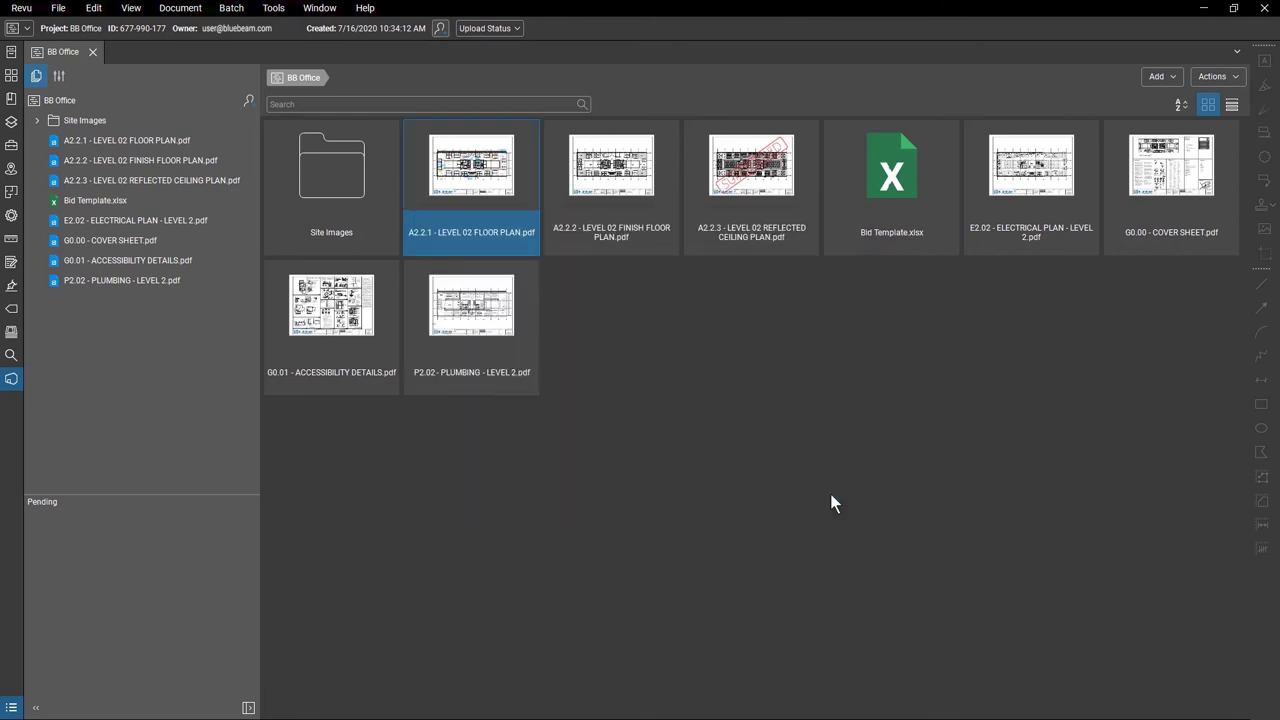
# Generate a Share Link for A2.2.1 set to expire after 24 Hours.
pyautogui.rightClick(460, 185)
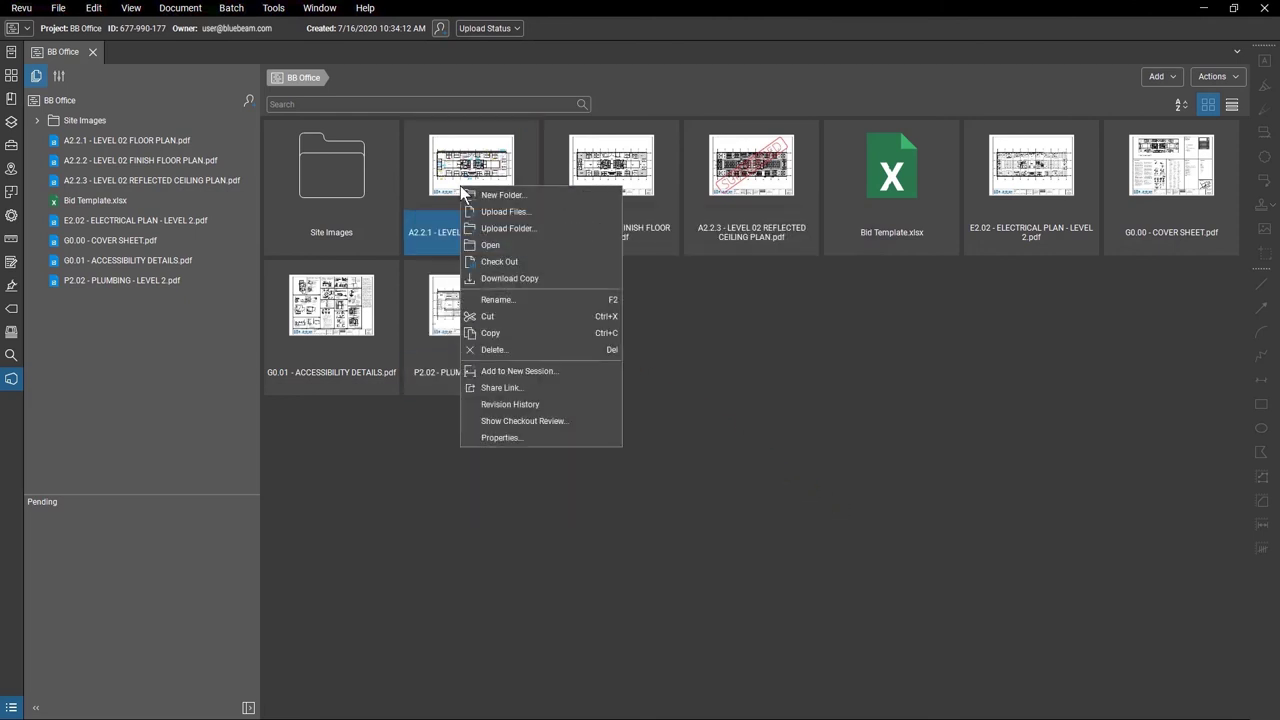
pyautogui.click(546, 383)
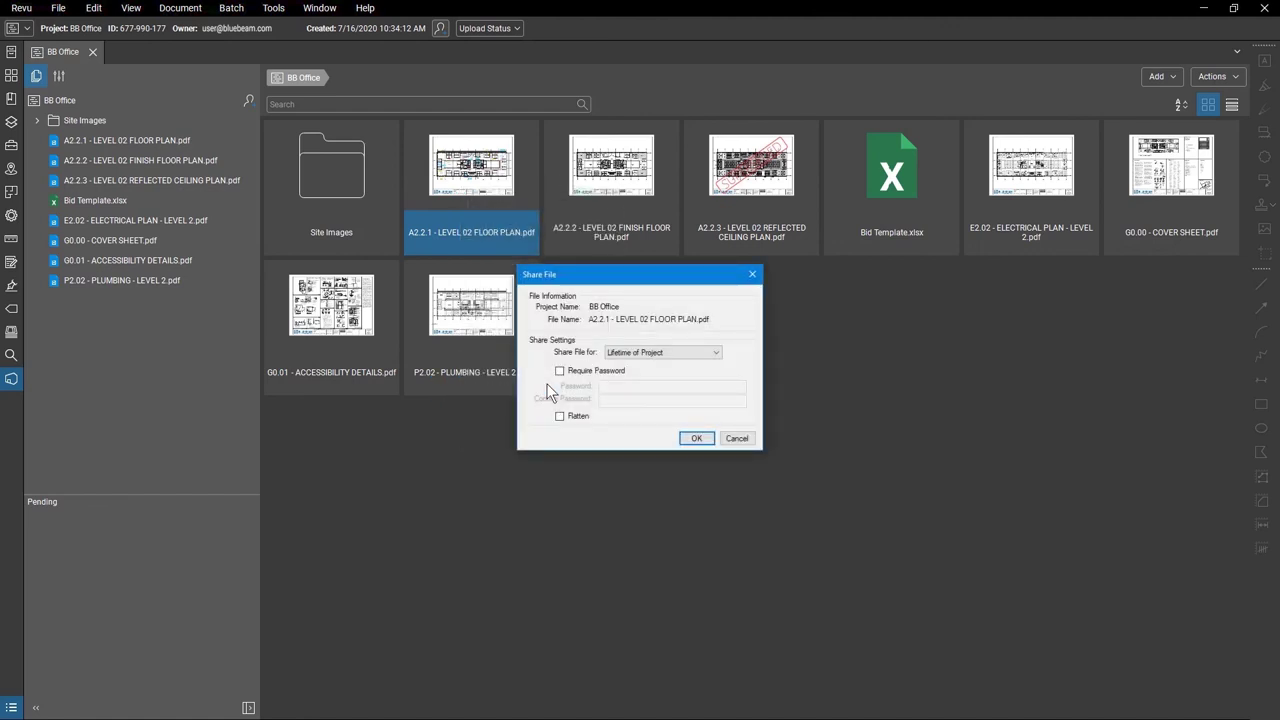
pyautogui.click(708, 352)
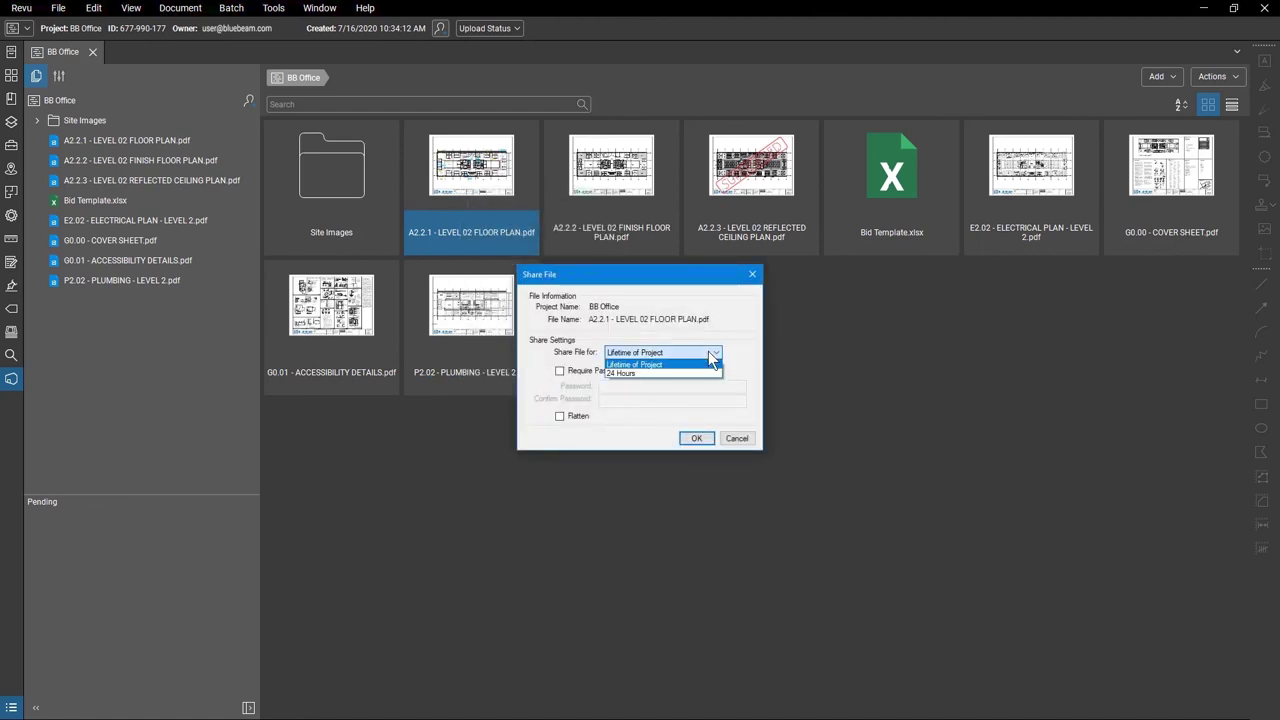
pyautogui.click(700, 373)
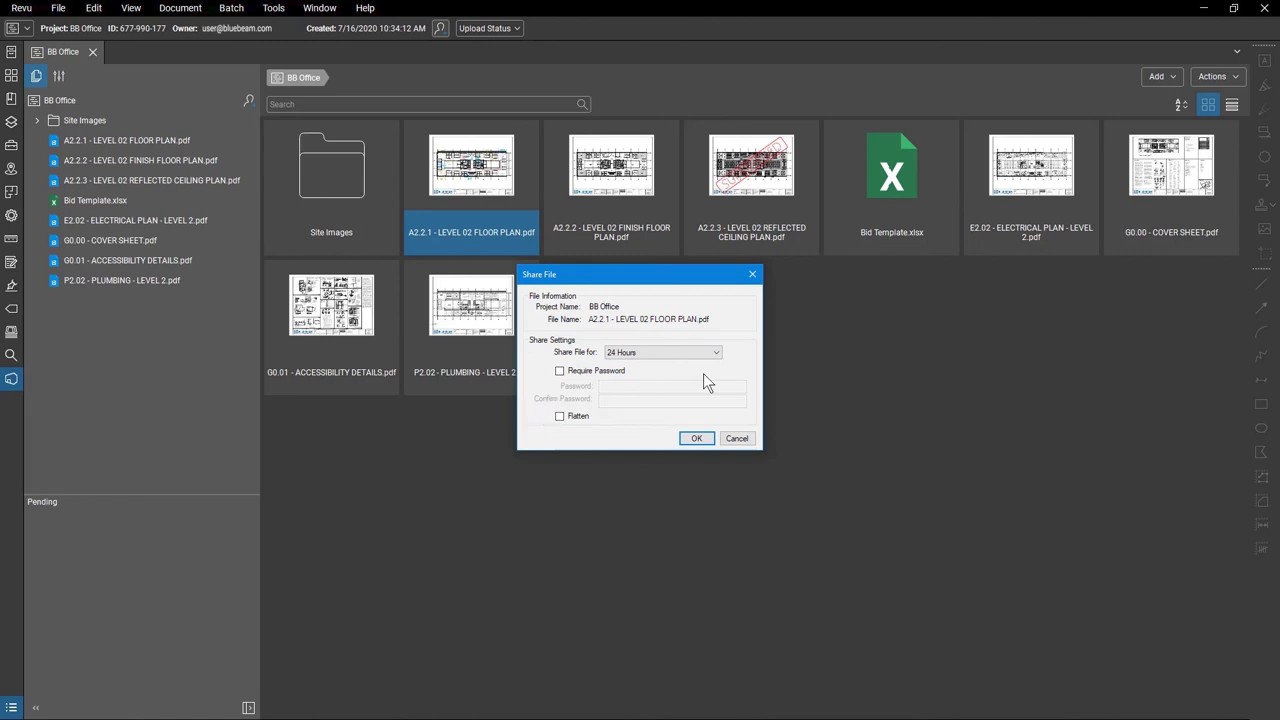
pyautogui.click(698, 437)
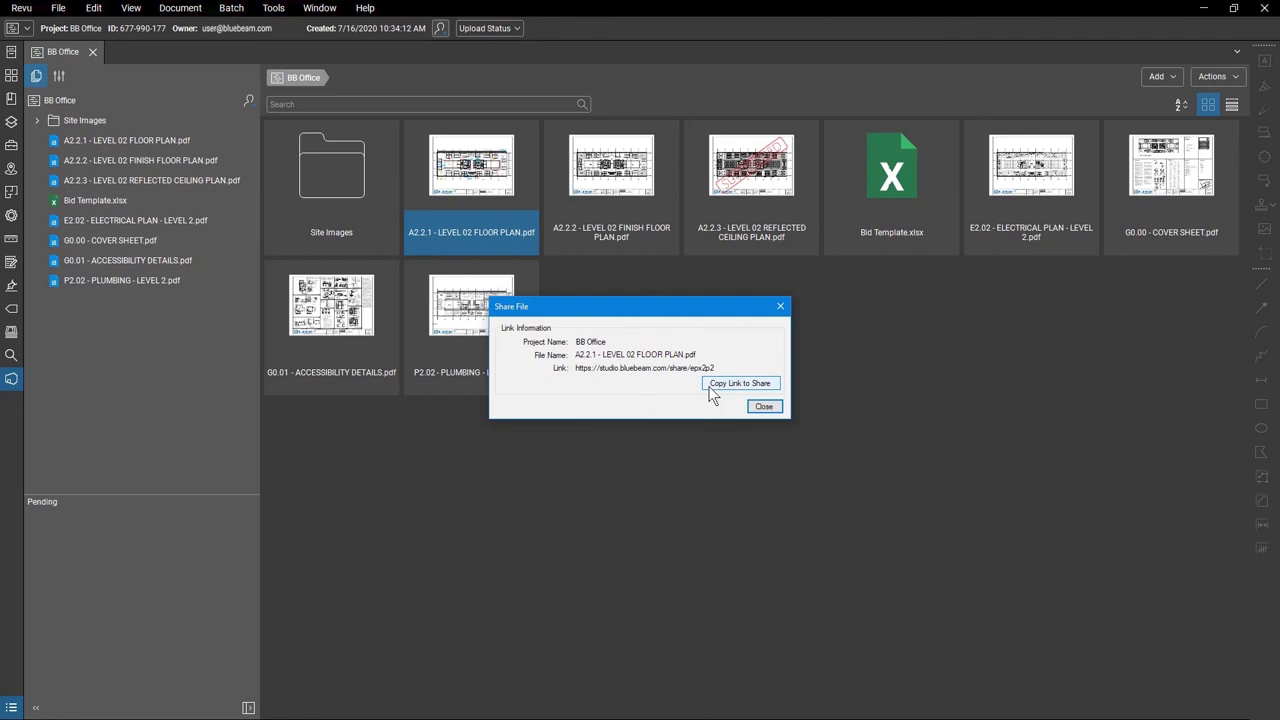
pyautogui.click(760, 409)
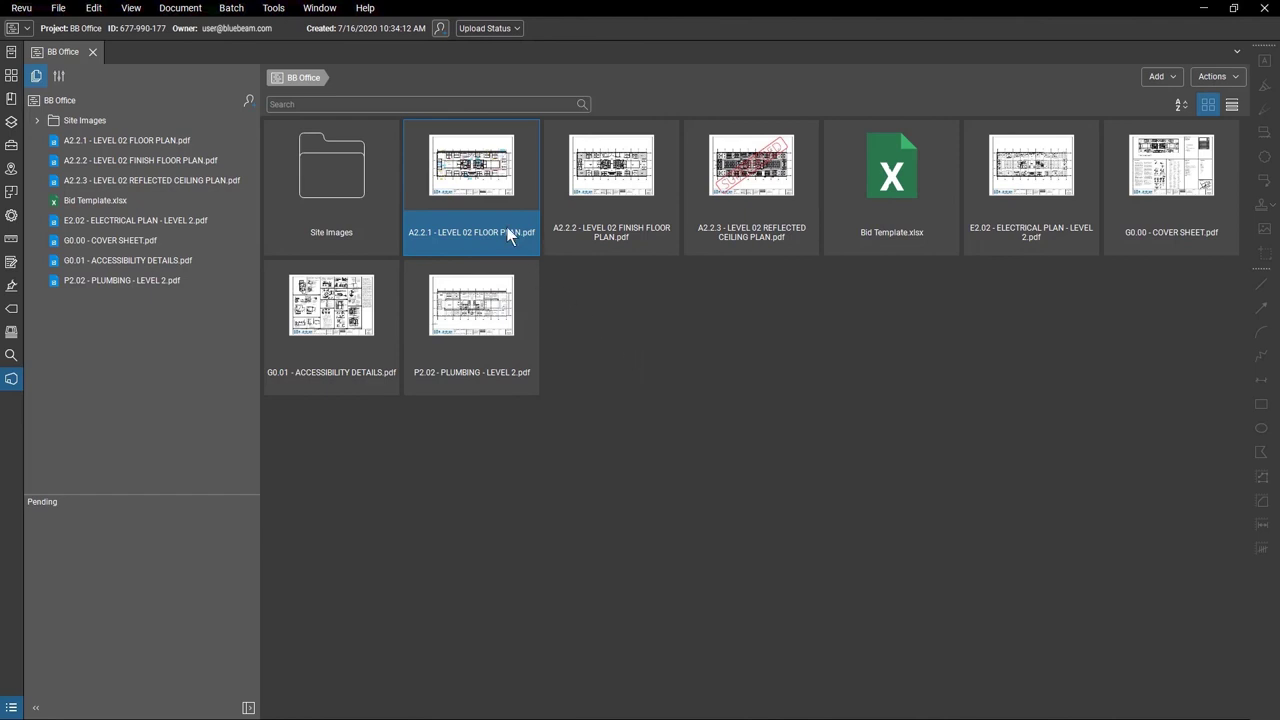
# Add the A2.2.1 floor plan to a new Studio Session named 'Level 02'.
pyautogui.rightClick(491, 196)
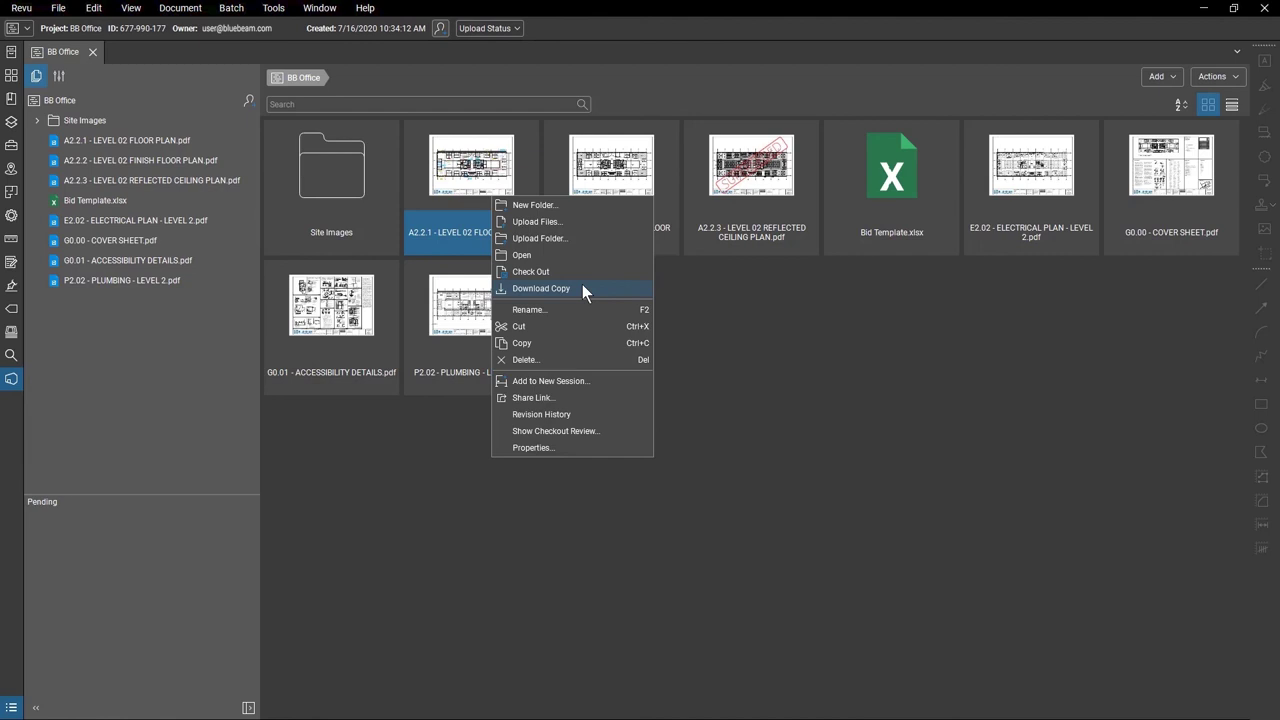
pyautogui.click(598, 380)
pyautogui.write('Level 02')
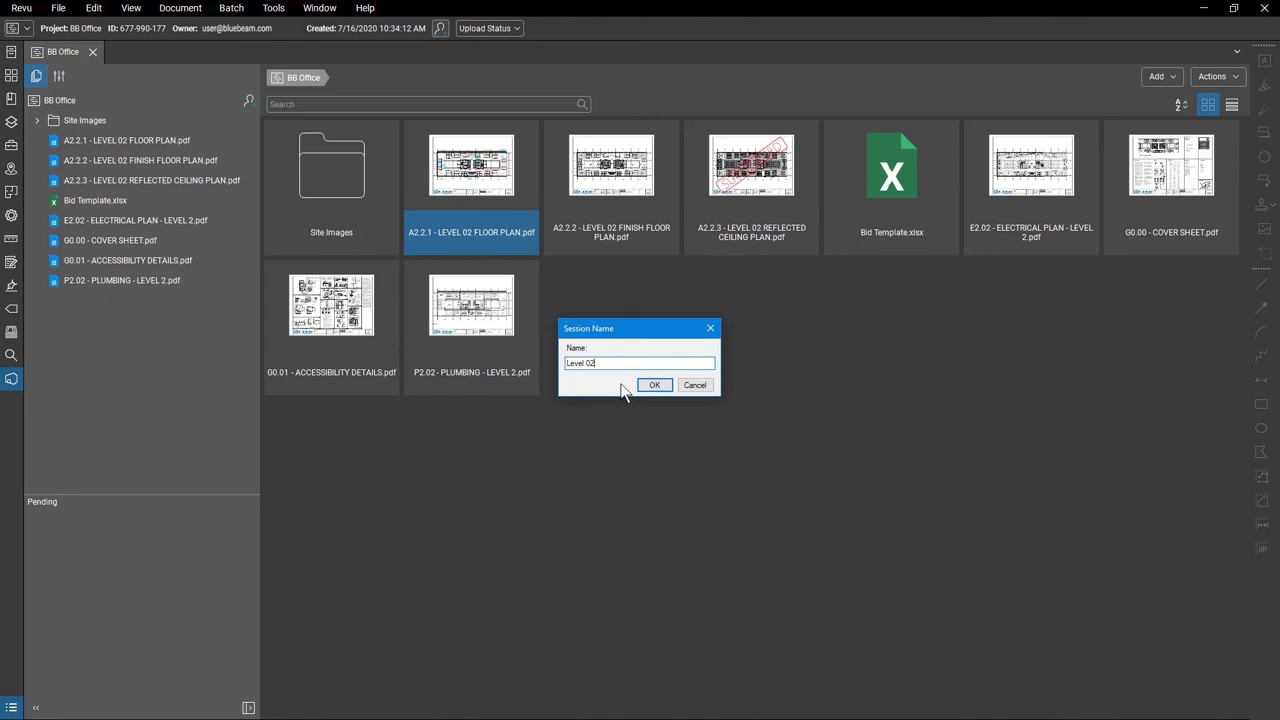
pyautogui.click(648, 385)
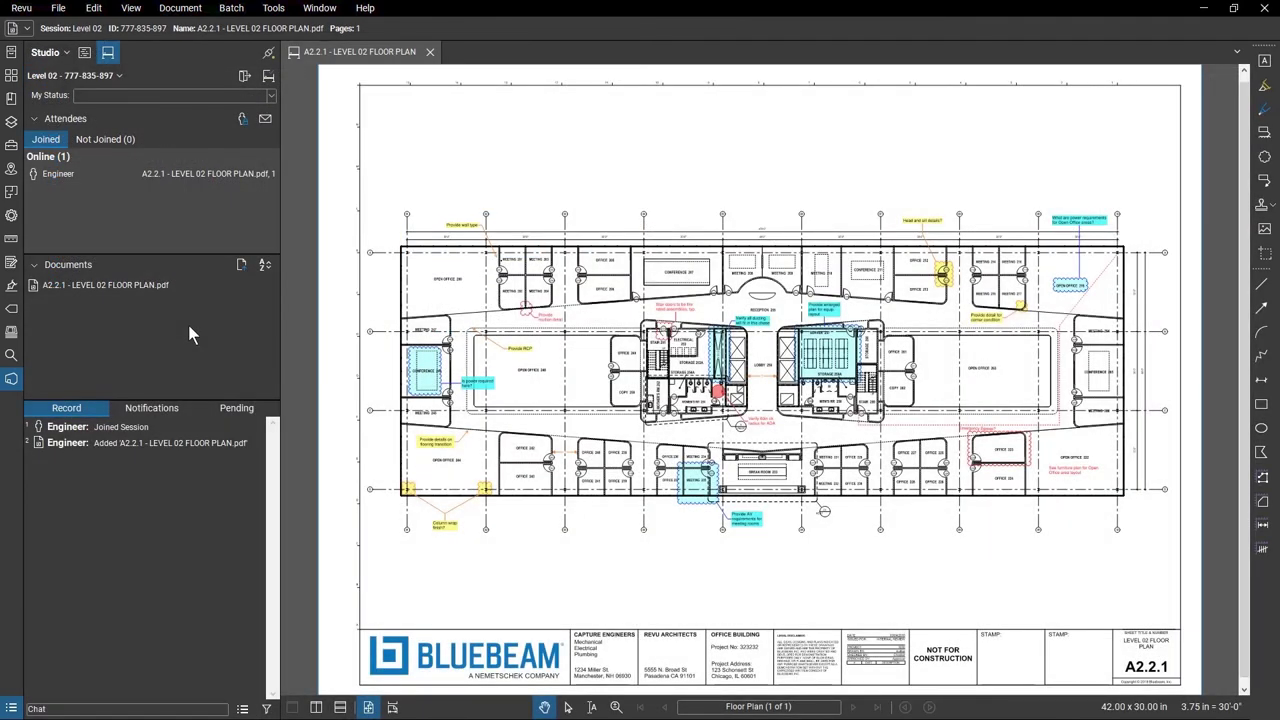